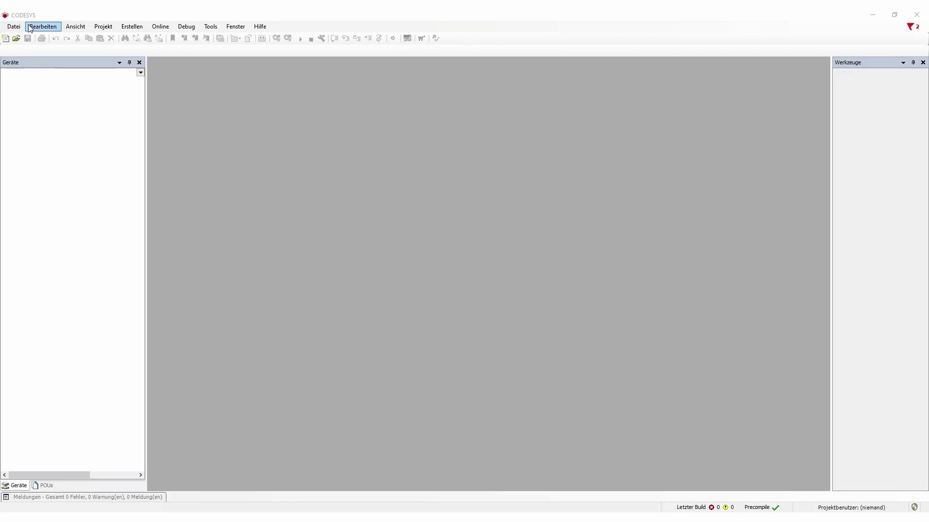
Create a new project from the Leeres Projekt template, naming it TestConnectivity
{"action": "left_click", "coordinate": [15, 27]}
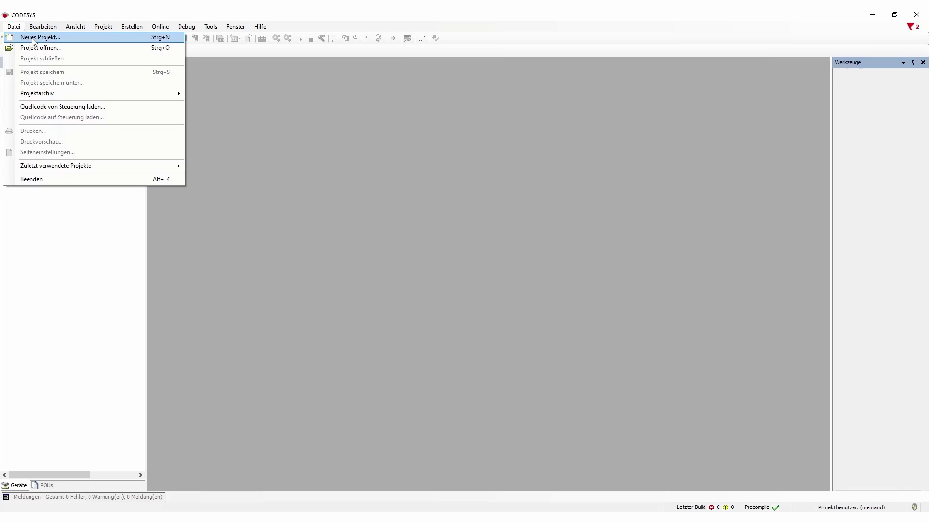
{"action": "left_click", "coordinate": [29, 37]}
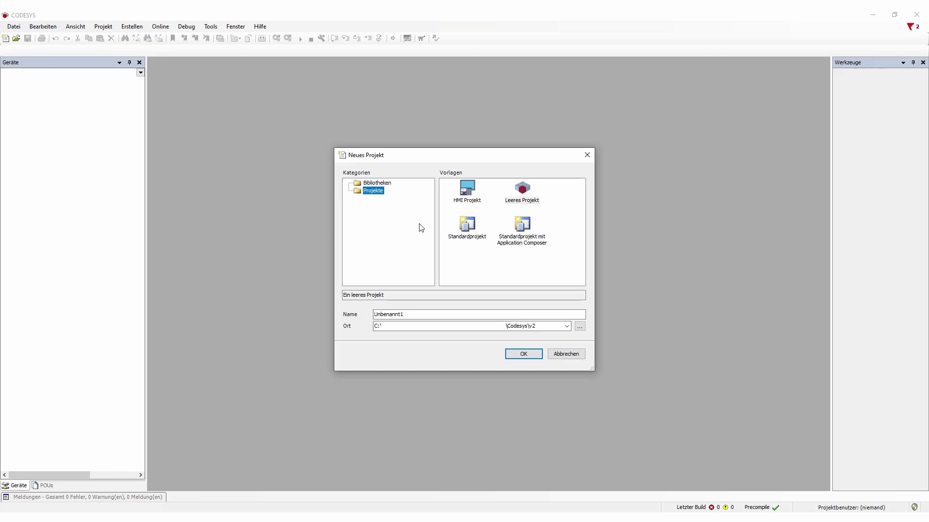
{"action": "left_click", "coordinate": [522, 191]}
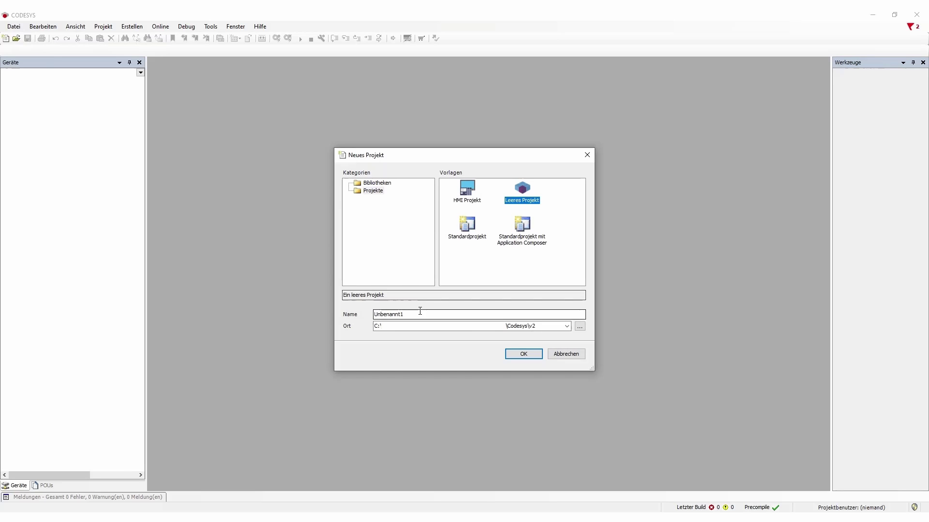
{"action": "left_click_drag", "start_coordinate": [421, 315], "coordinate": [361, 314]}
{"action": "type", "text": "Tes"}
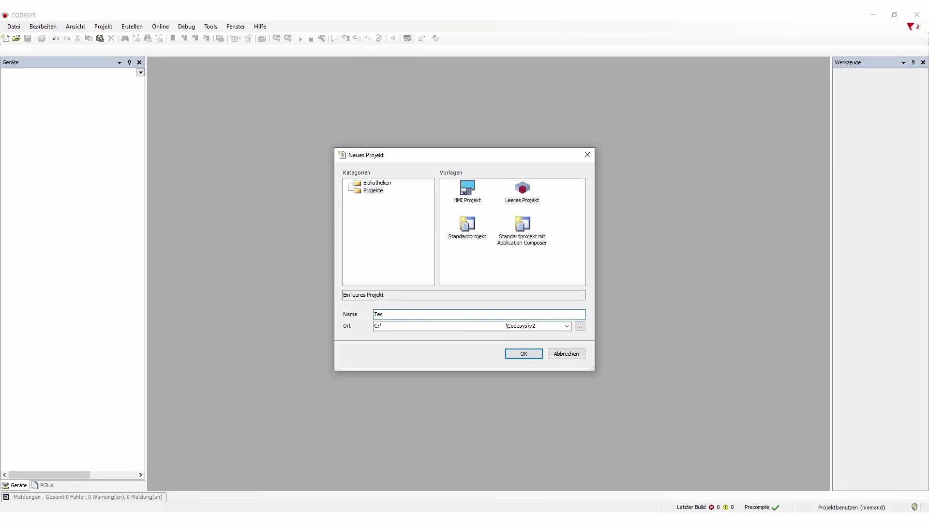
{"action": "type", "text": "tConnectivity"}
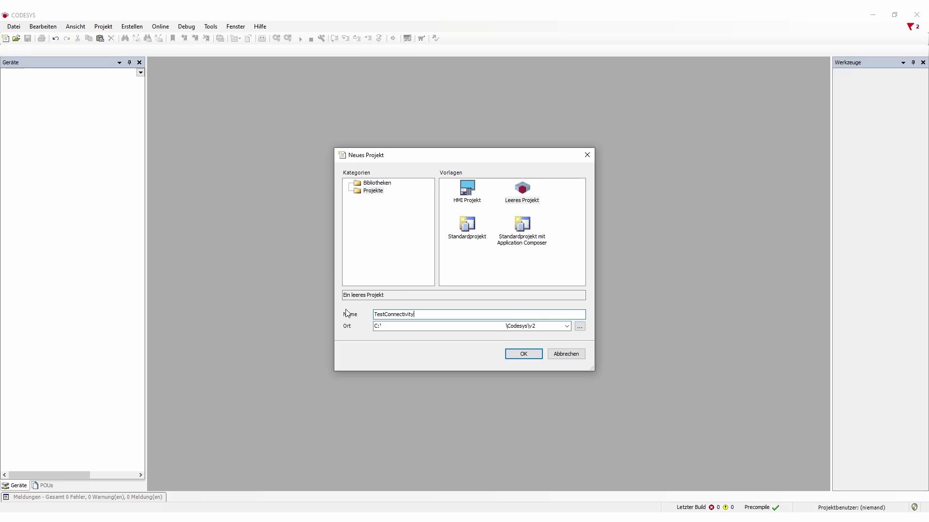
{"action": "left_click", "coordinate": [541, 354]}
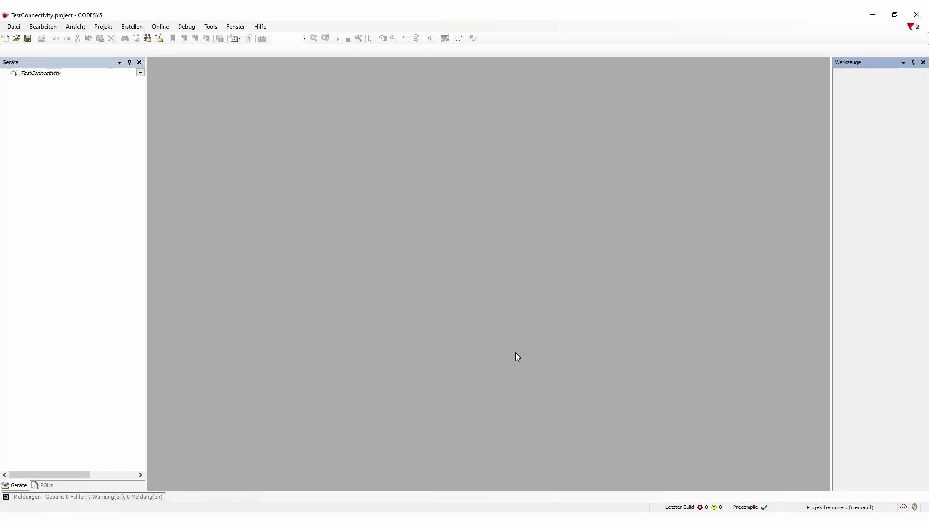
Attach a CODESYS Control Win V3 x64 controller device to the TestConnectivity project root
{"action": "right_click", "coordinate": [45, 79]}
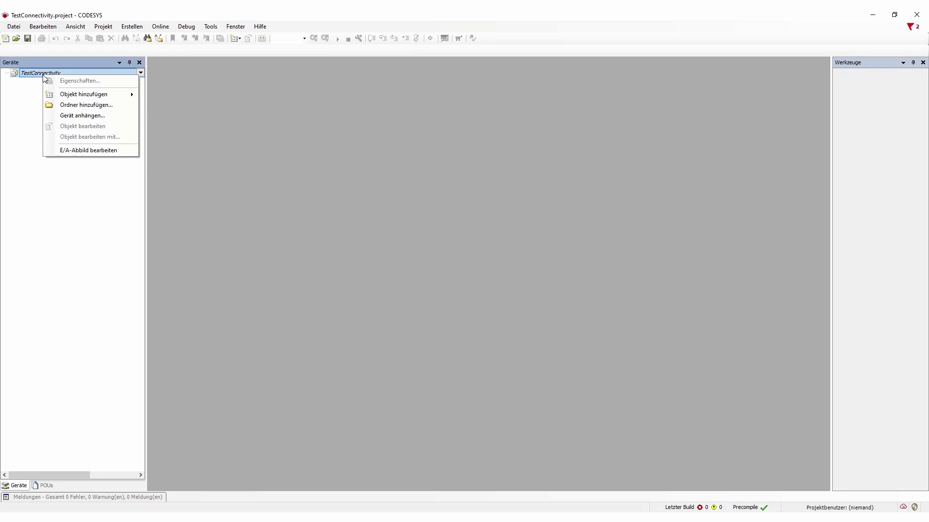
{"action": "left_click", "coordinate": [80, 116]}
{"action": "left_click", "coordinate": [378, 188]}
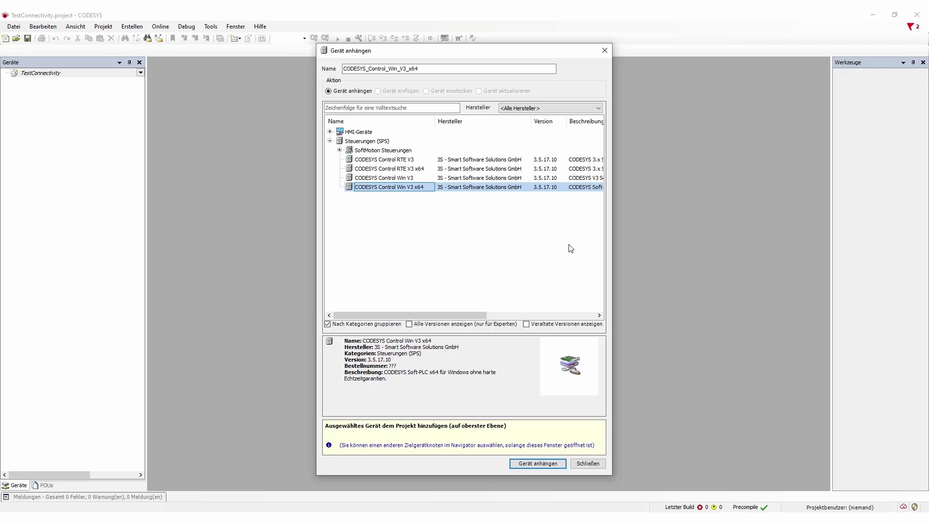
{"action": "left_click_drag", "start_coordinate": [450, 315], "coordinate": [413, 285]}
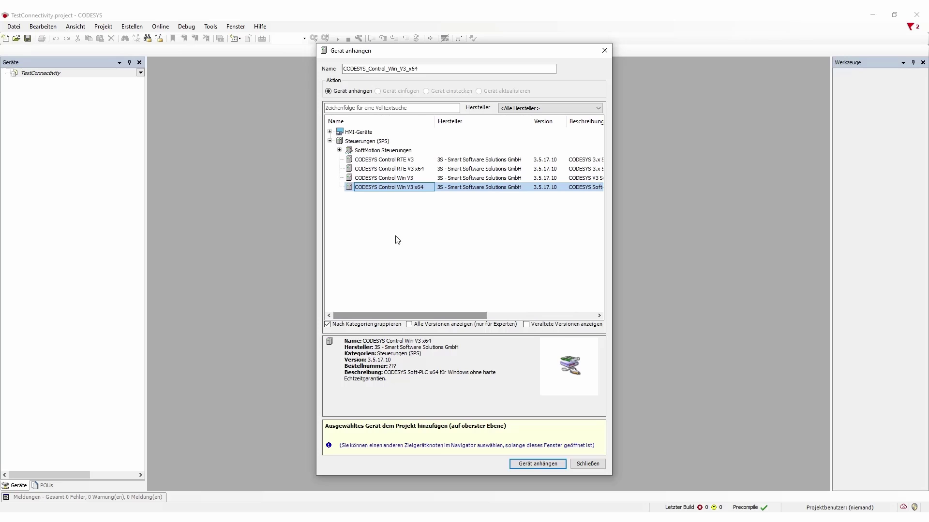
{"action": "left_click", "coordinate": [537, 464]}
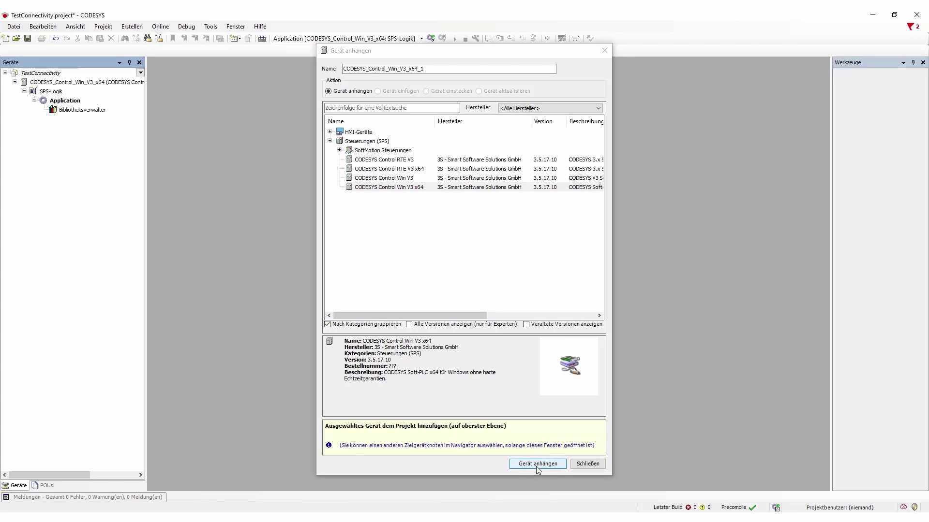
{"action": "left_click", "coordinate": [587, 464]}
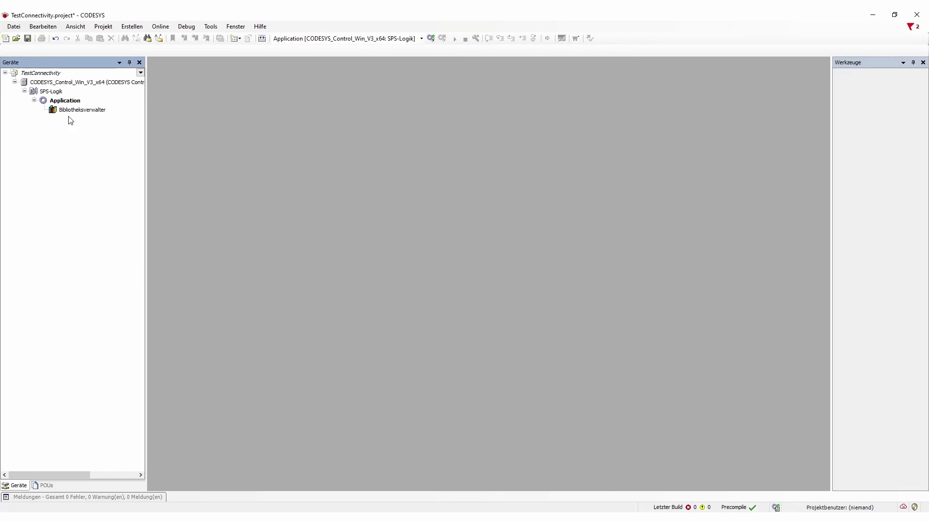
Add a task configuration to the Application node
{"action": "right_click", "coordinate": [54, 91]}
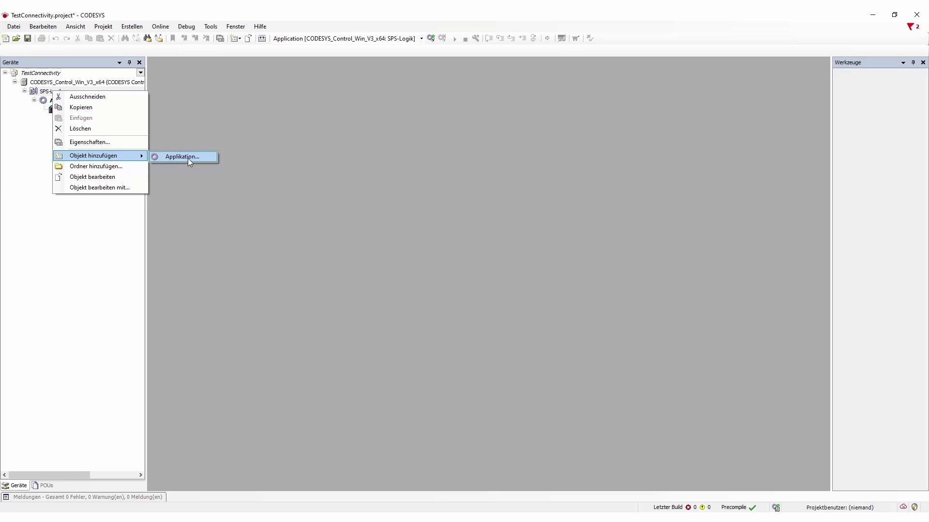
{"action": "left_click", "coordinate": [85, 176]}
{"action": "right_click", "coordinate": [57, 97]}
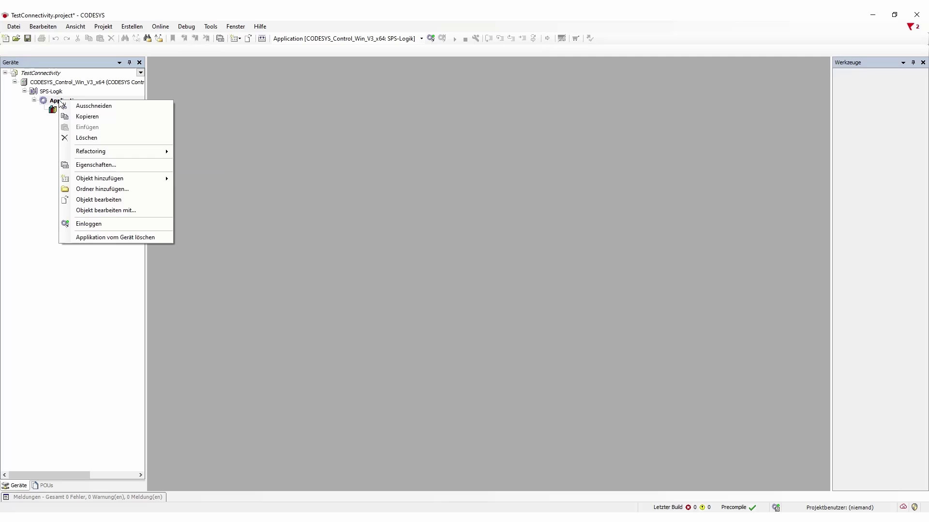
{"action": "mouse_move", "coordinate": [114, 179]}
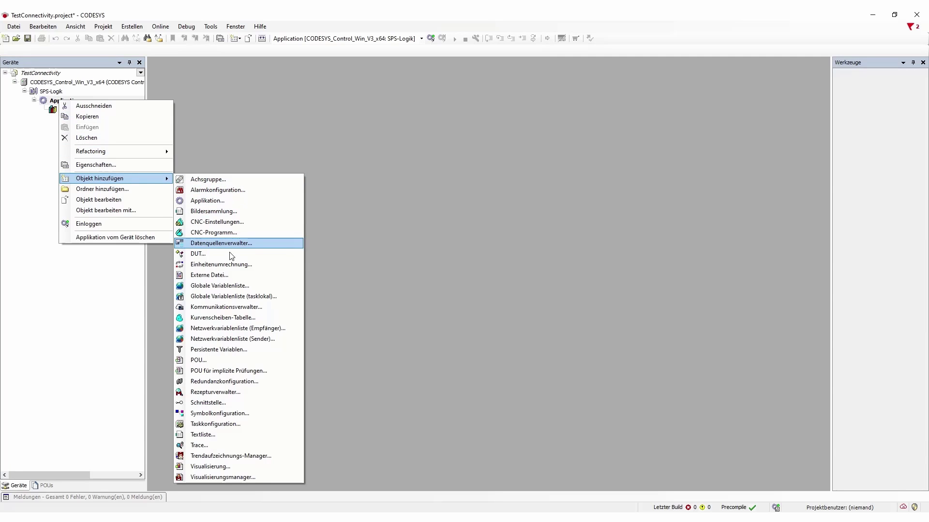
{"action": "left_click", "coordinate": [232, 424]}
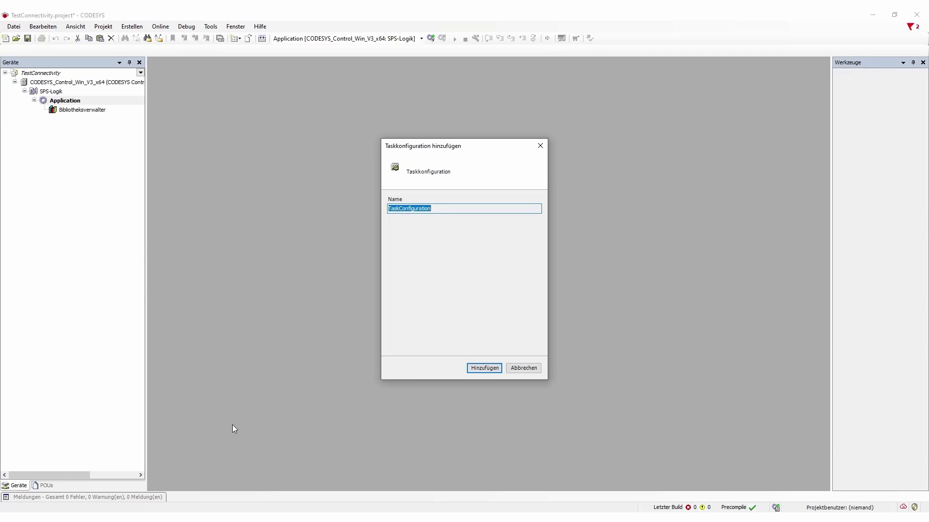
{"action": "left_click", "coordinate": [484, 369]}
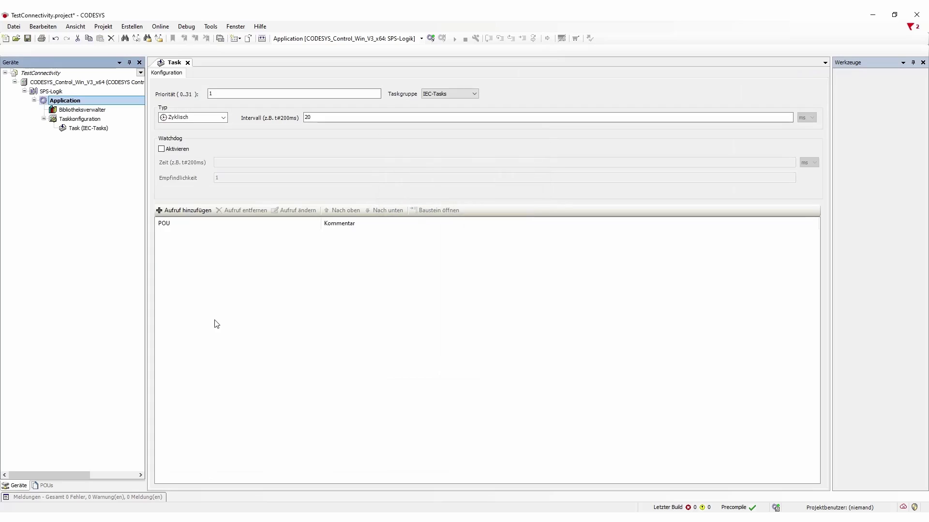
Add a new POU program named TestProg in Structured Text to the Application
{"action": "right_click", "coordinate": [67, 102]}
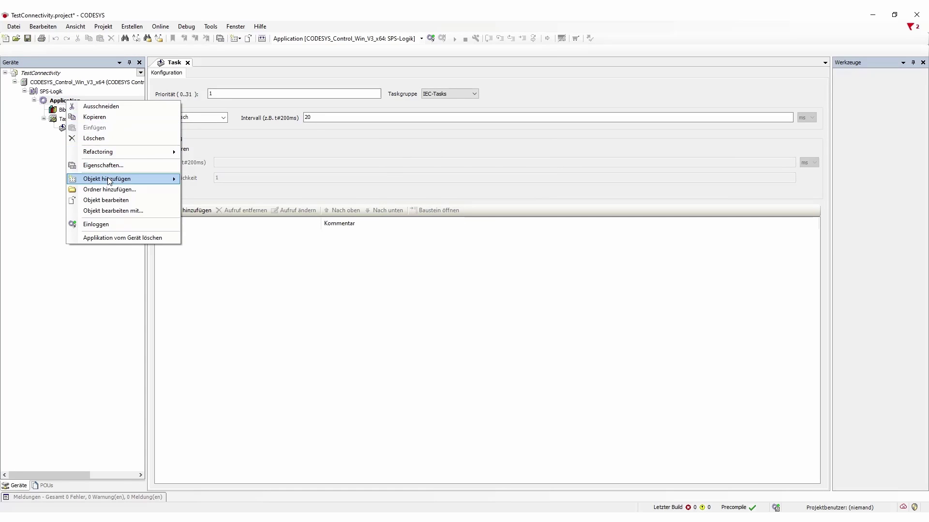
{"action": "mouse_move", "coordinate": [108, 180]}
{"action": "left_click", "coordinate": [226, 361]}
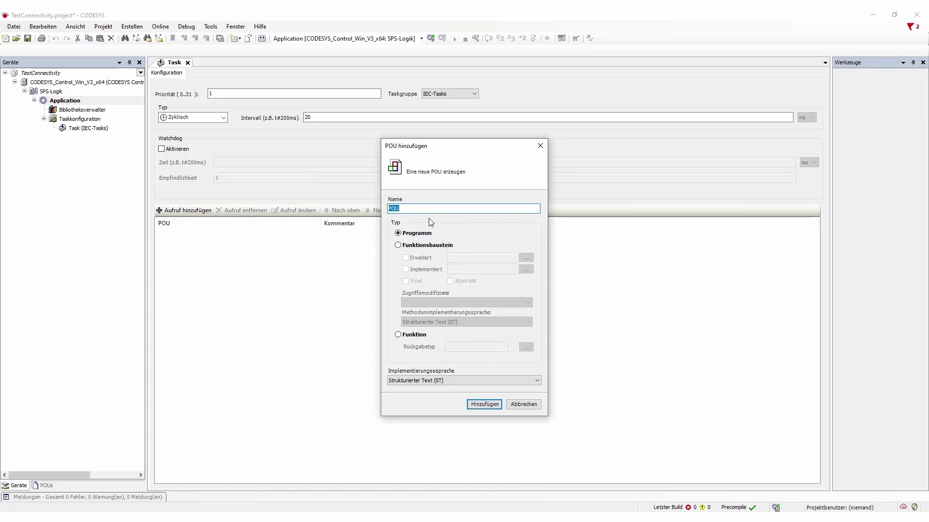
{"action": "type", "text": "TestProg"}
{"action": "left_click", "coordinate": [485, 405]}
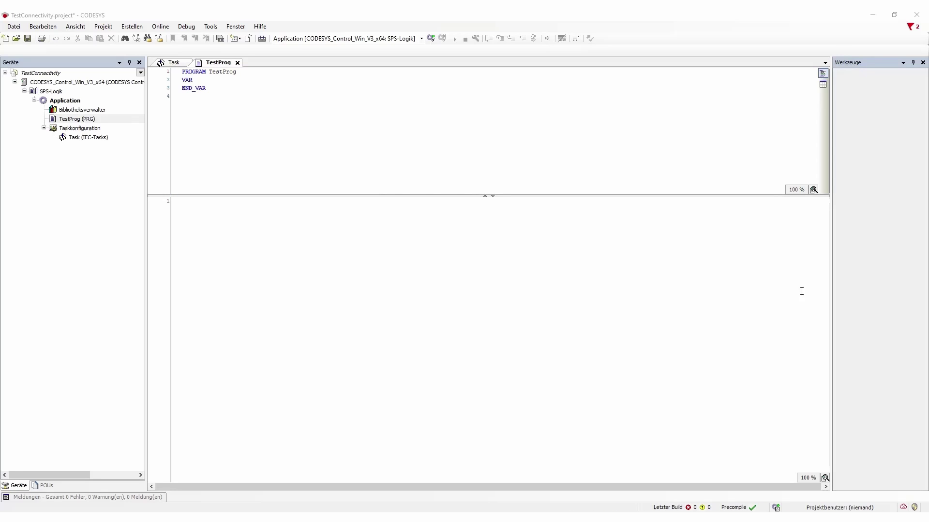
Paste the five declarations after VAR: partAtSensor, processPart, pathStart BOOL; partCount INT; processTime TON
{"action": "left_click", "coordinate": [205, 79]}
{"action": "key", "text": "Return"}
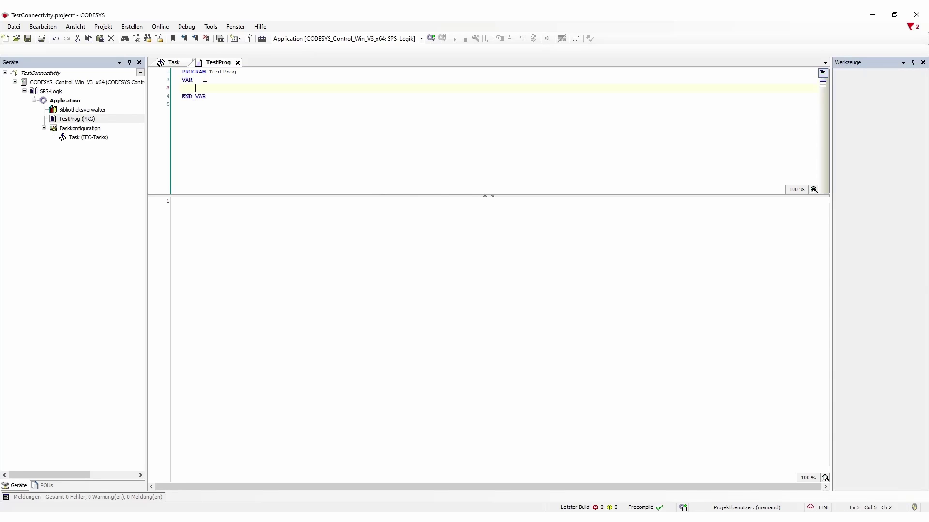
{"action": "type", "text": "partAtSensor : BOOL; processPart : BOOL; partCount : INT; pathStart : BOOL; processTime : TON;"}
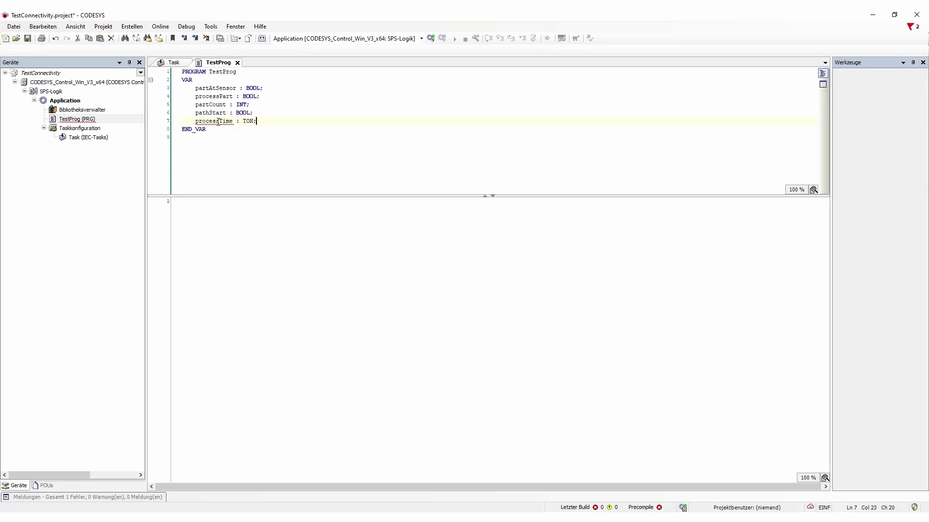
Add the Standard library from Application > Common in the Bibliotheksverwalter
{"action": "double_click", "coordinate": [82, 109]}
{"action": "left_click", "coordinate": [182, 74]}
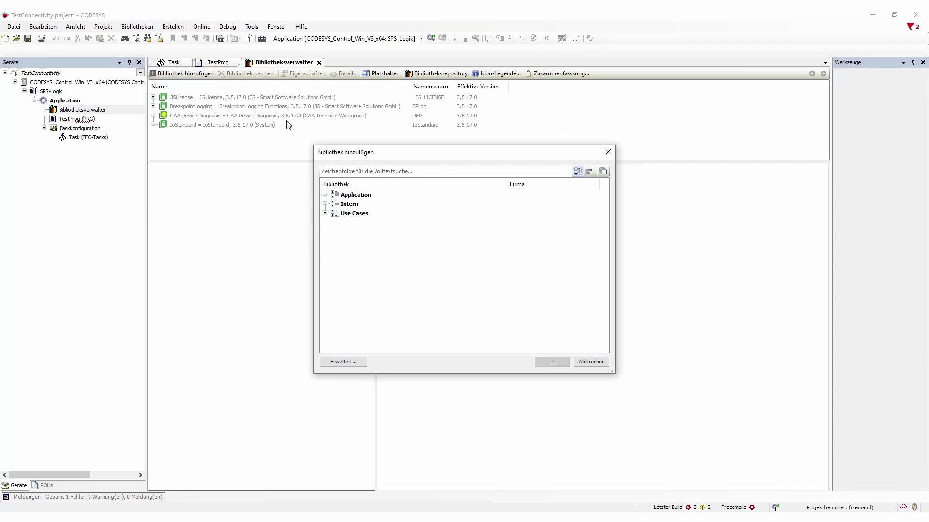
{"action": "left_click", "coordinate": [325, 195]}
{"action": "left_click", "coordinate": [335, 204]}
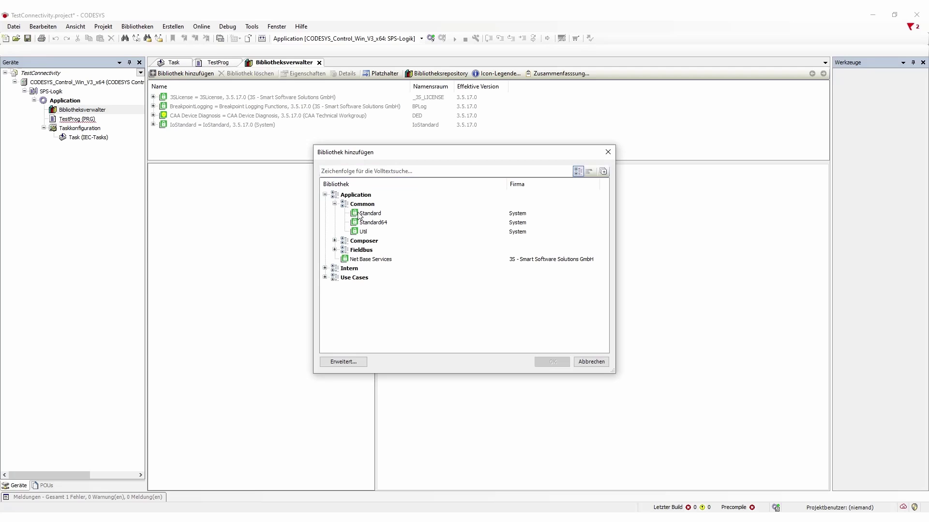
{"action": "left_click", "coordinate": [371, 214]}
{"action": "left_click", "coordinate": [551, 362]}
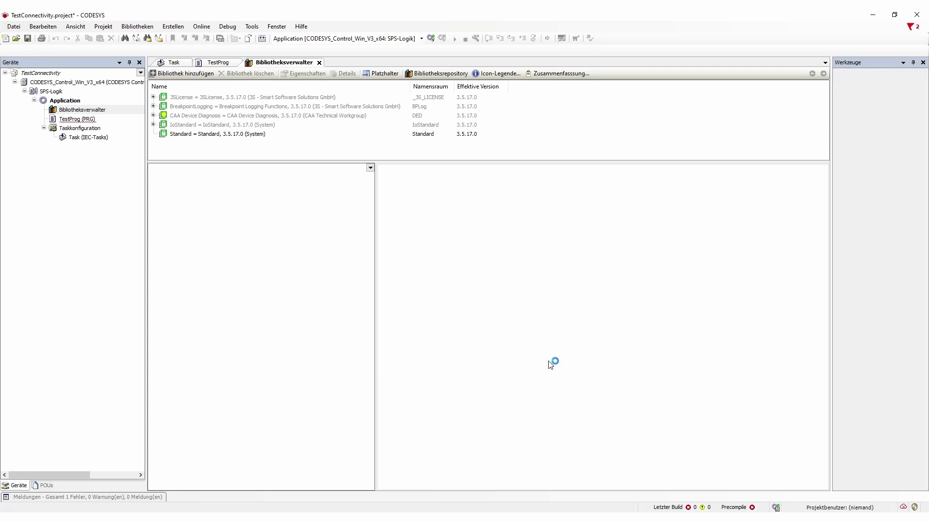
Paste the processTime timer call and part-counting IF logic into TestProg's implementation
{"action": "double_click", "coordinate": [73, 119]}
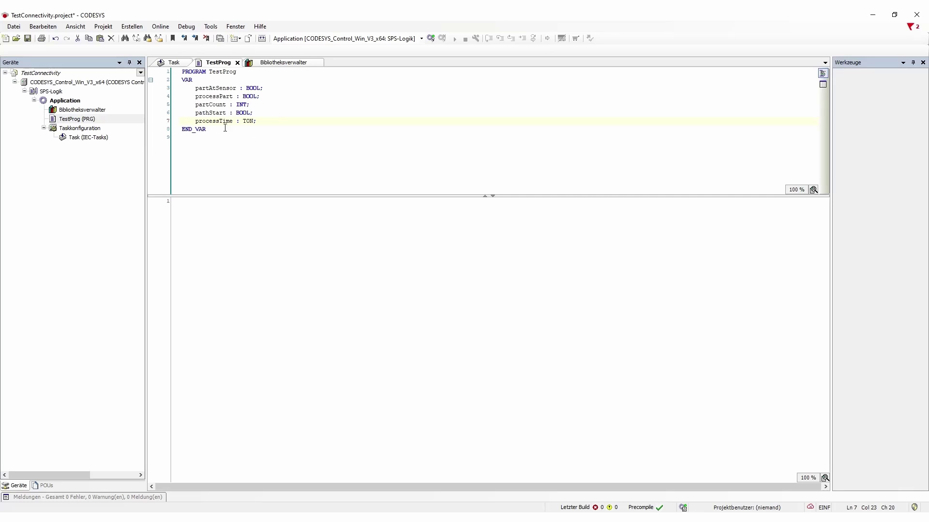
{"action": "left_click", "coordinate": [189, 206]}
{"action": "type", "text": "processTime(IN:=processPart, PT:=T#5S);  IF partAtSensor AND pathStart THEN     partCount := partCount + 1;     pathStart := FALSE;     processPart := TRUE; ELSIF NOT partAtSensor AND pathStart = FALSE THEN     pathStart := TRUE; END_IF  IF processTime.Q THEN     processPart := FALSE;     partAtSensor := FALSE; END_IF"}
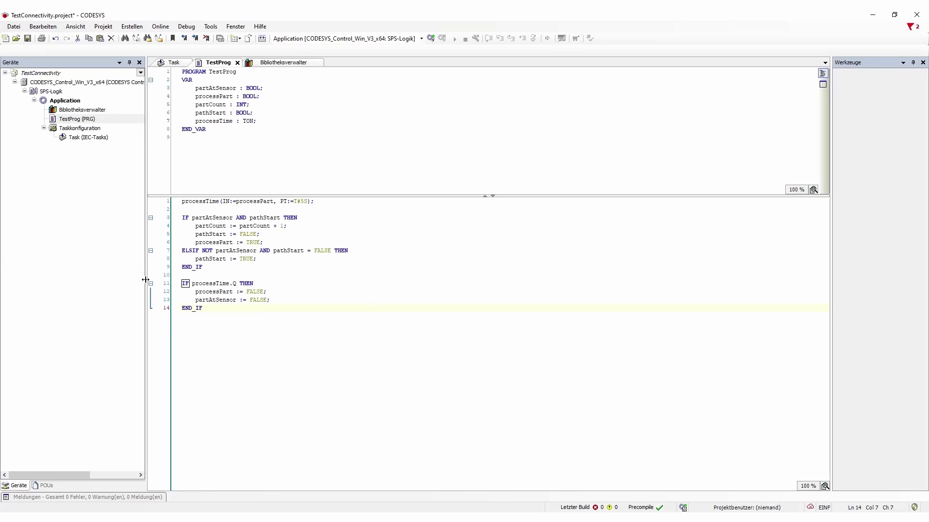
Add a Symbolkonfiguration to the Application with 'Kommentare in XML einschließen' ticked
{"action": "right_click", "coordinate": [61, 101]}
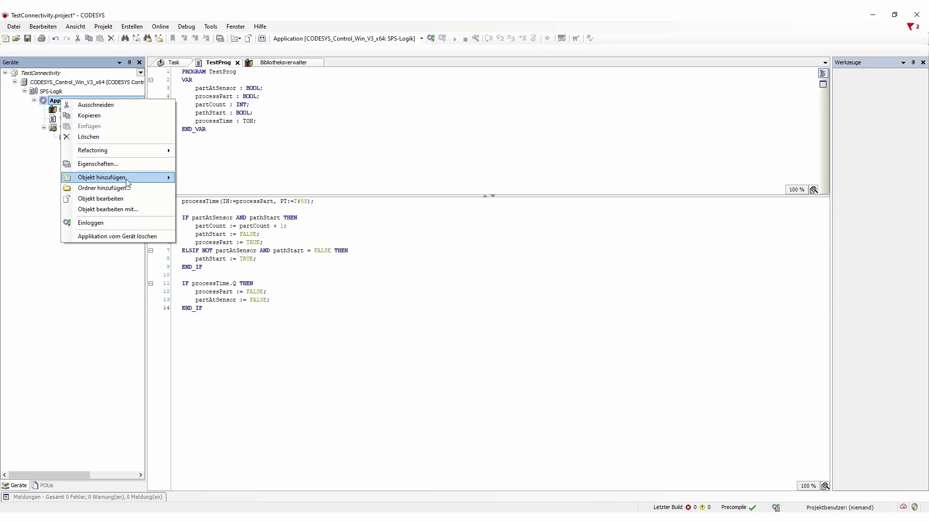
{"action": "mouse_move", "coordinate": [127, 182]}
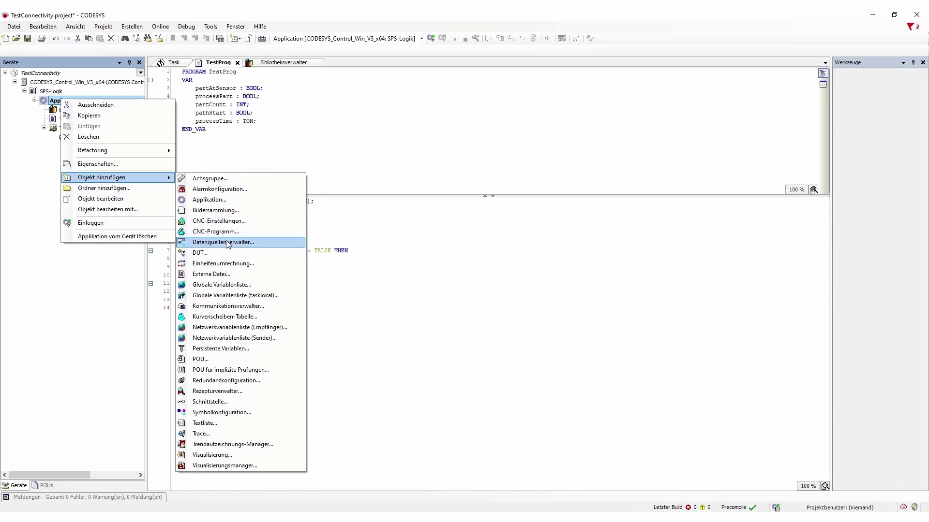
{"action": "left_click", "coordinate": [224, 414]}
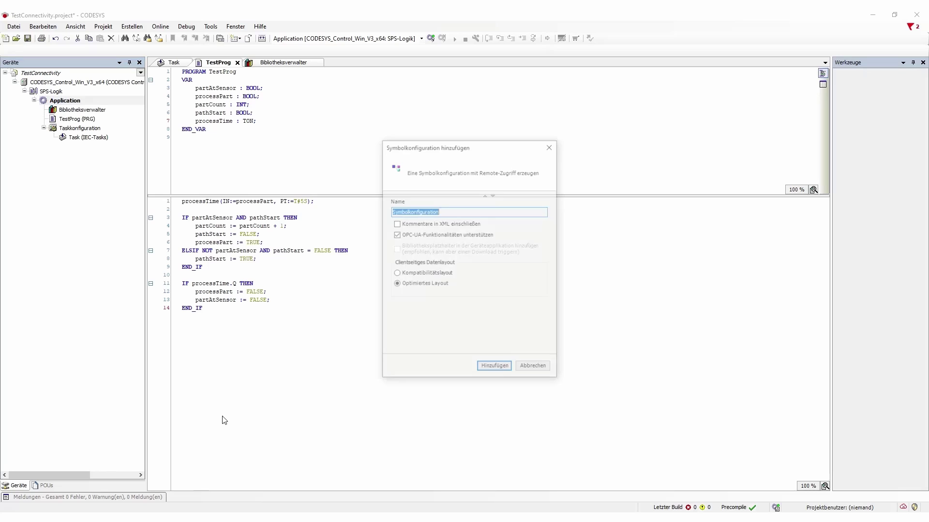
{"action": "left_click", "coordinate": [396, 224]}
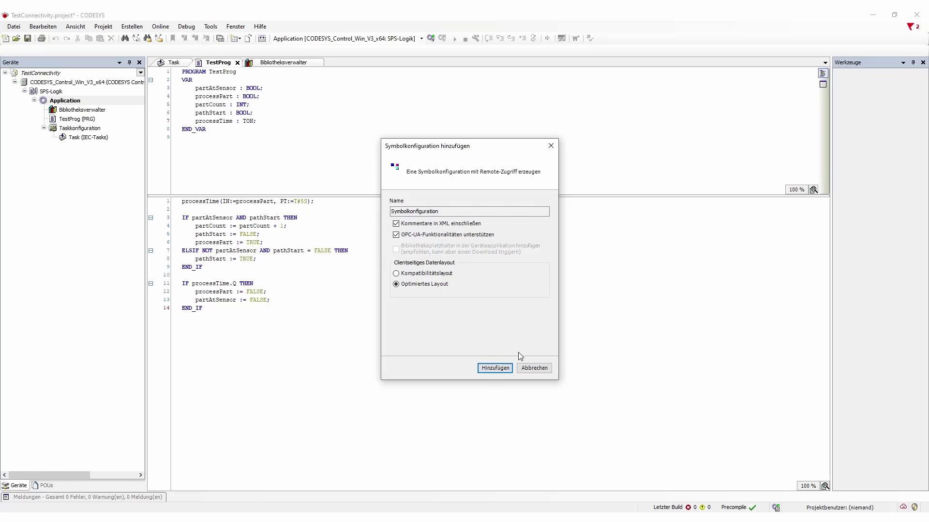
{"action": "left_click", "coordinate": [498, 371]}
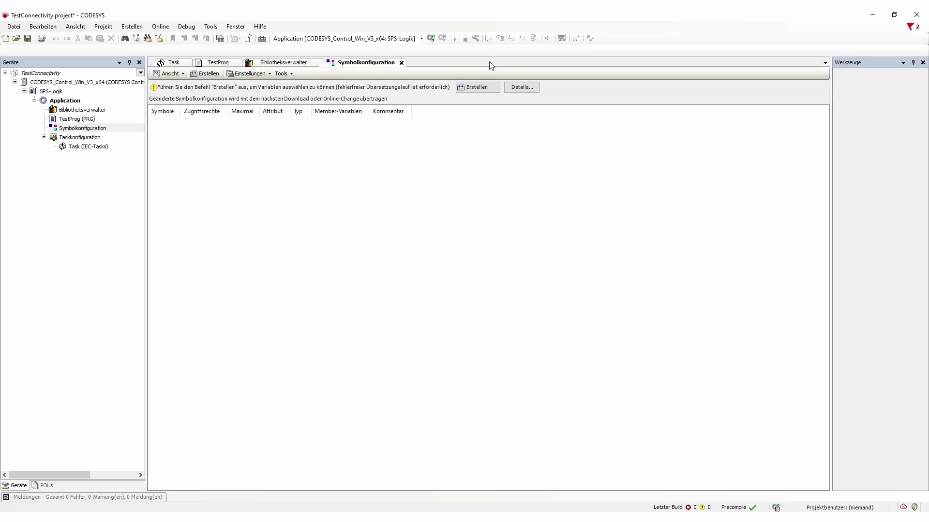
Build the project and assign TestProg to the Task so it runs cyclically
{"action": "left_click", "coordinate": [484, 88]}
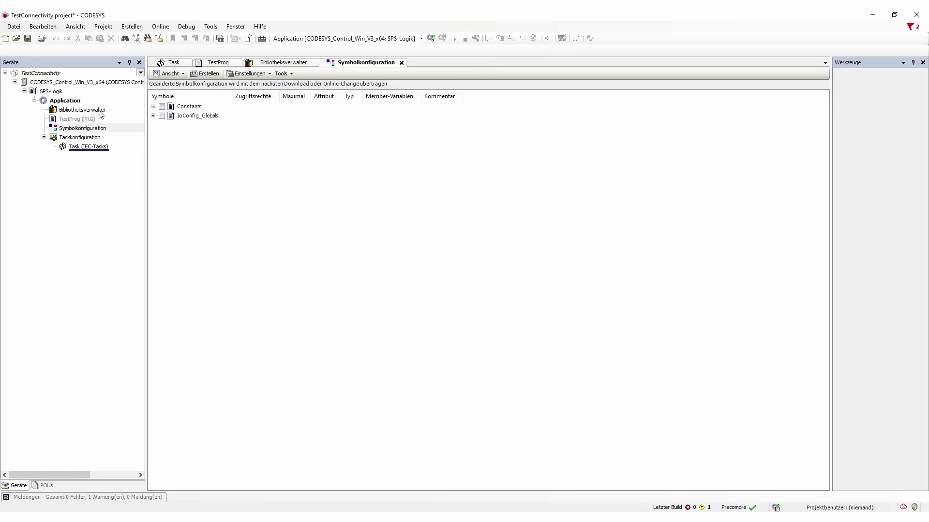
{"action": "left_click", "coordinate": [75, 119]}
{"action": "left_click", "coordinate": [75, 110]}
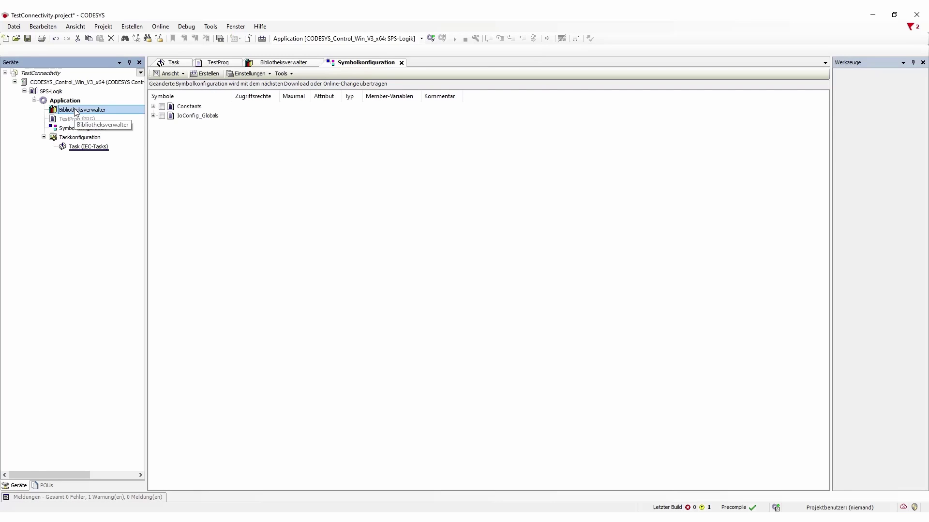
{"action": "left_click", "coordinate": [73, 120]}
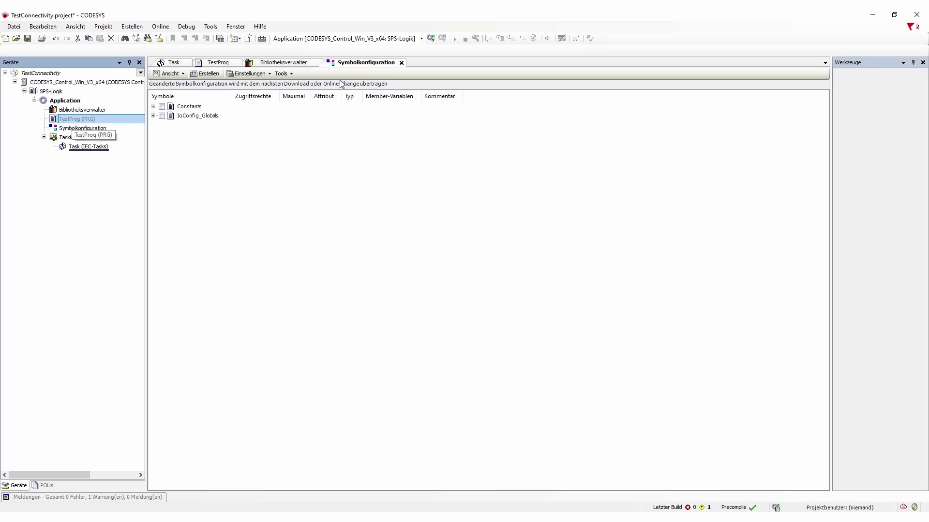
{"action": "double_click", "coordinate": [78, 127]}
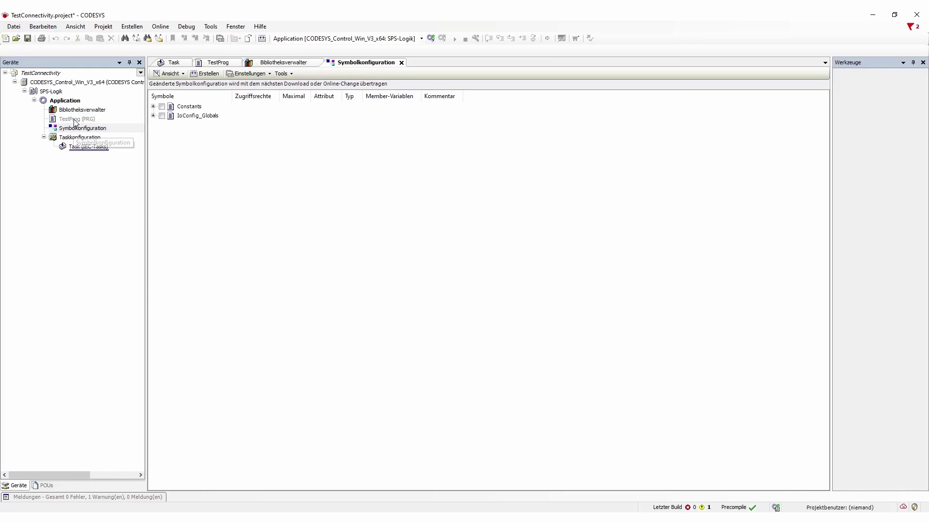
{"action": "double_click", "coordinate": [75, 120]}
{"action": "left_click_drag", "start_coordinate": [75, 121], "coordinate": [82, 151]}
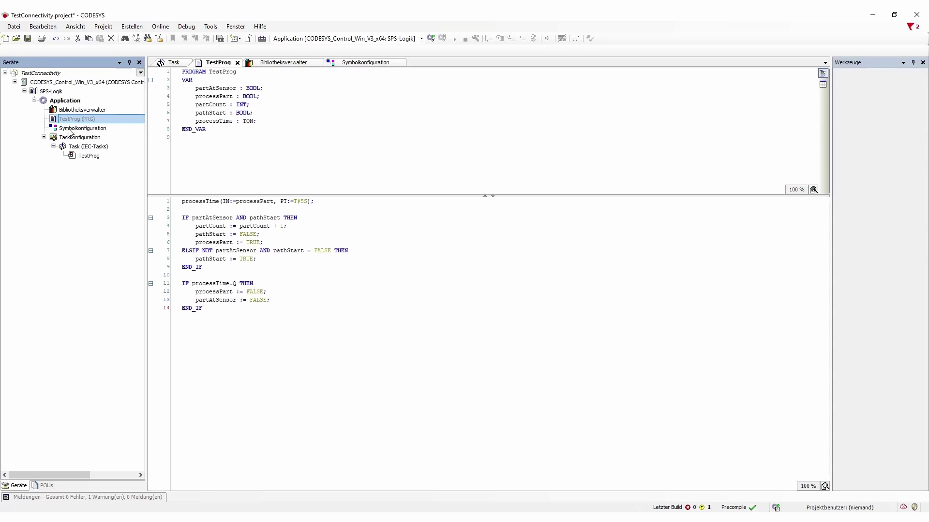
Rebuild, publish TestProg and its five variables as symbols, then open the controller's device settings
{"action": "double_click", "coordinate": [75, 128]}
{"action": "left_click", "coordinate": [484, 88]}
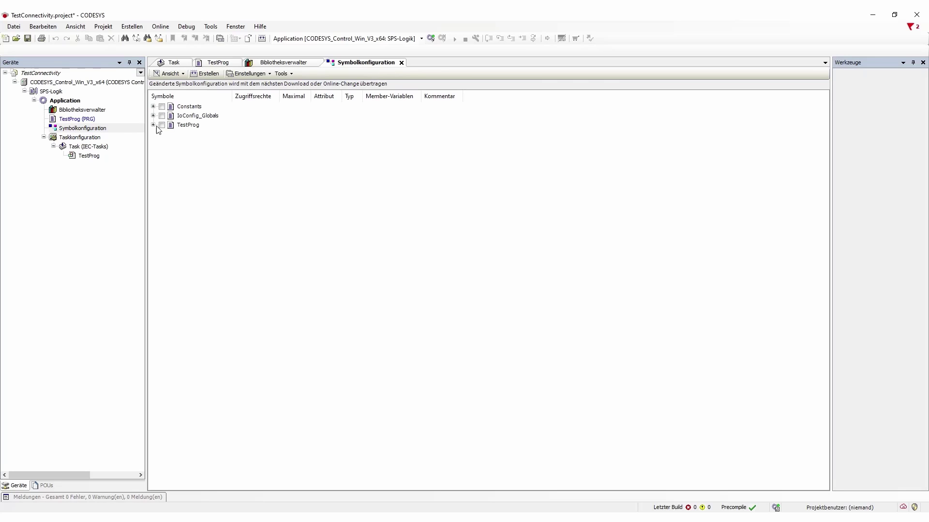
{"action": "left_click", "coordinate": [153, 125]}
{"action": "left_click", "coordinate": [162, 126]}
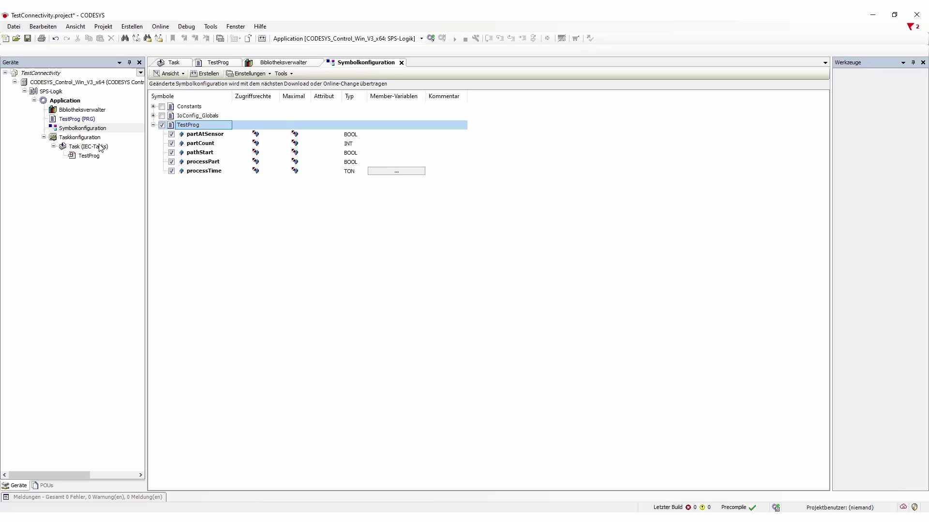
{"action": "double_click", "coordinate": [70, 83]}
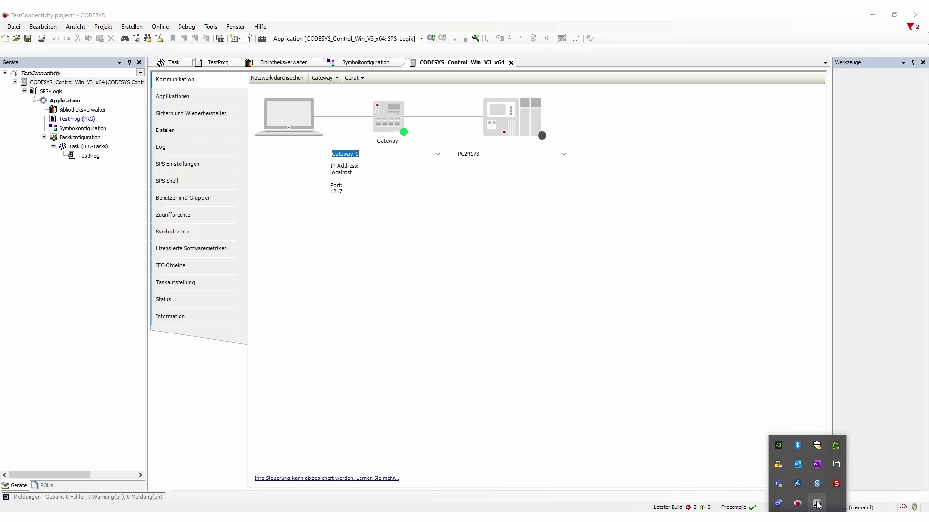
Start the CODESYS Control Win x64 soft PLC from its tray icon, acknowledging the security notice
{"action": "right_click", "coordinate": [816, 504]}
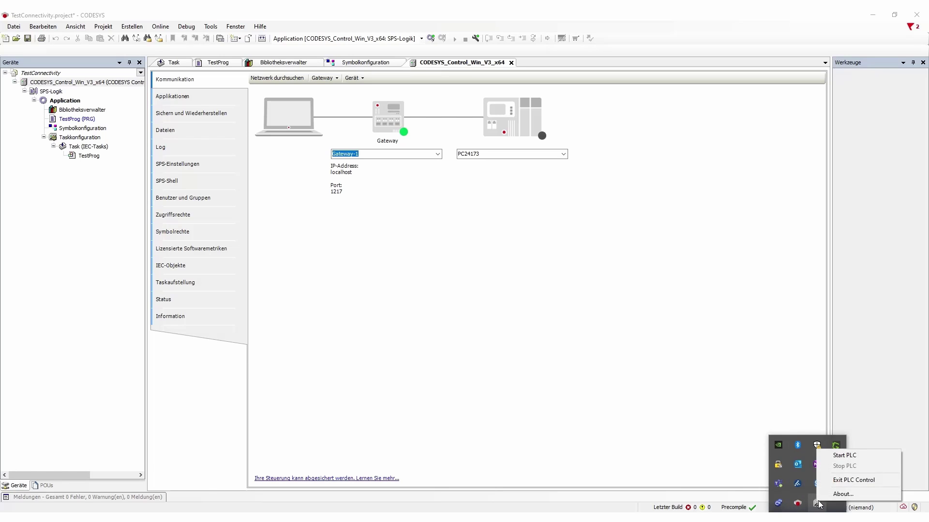
{"action": "left_click", "coordinate": [844, 455]}
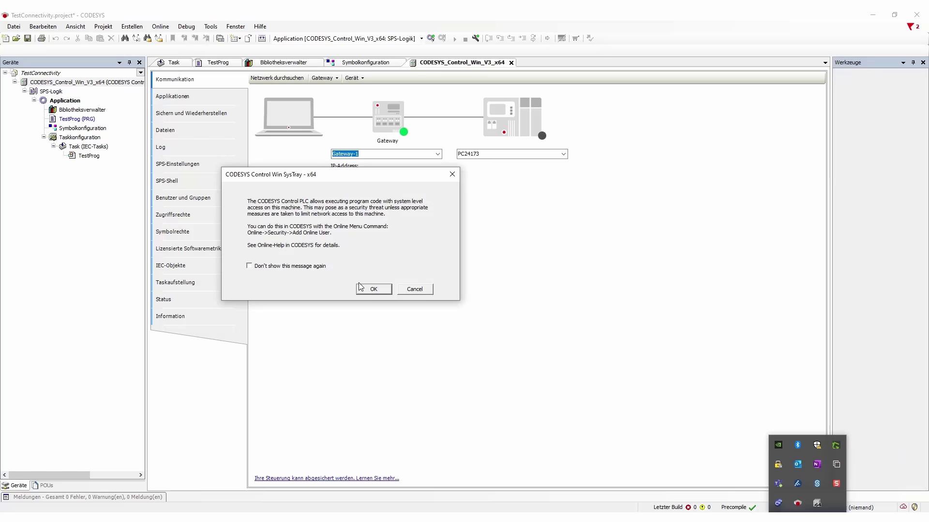
{"action": "left_click", "coordinate": [372, 290]}
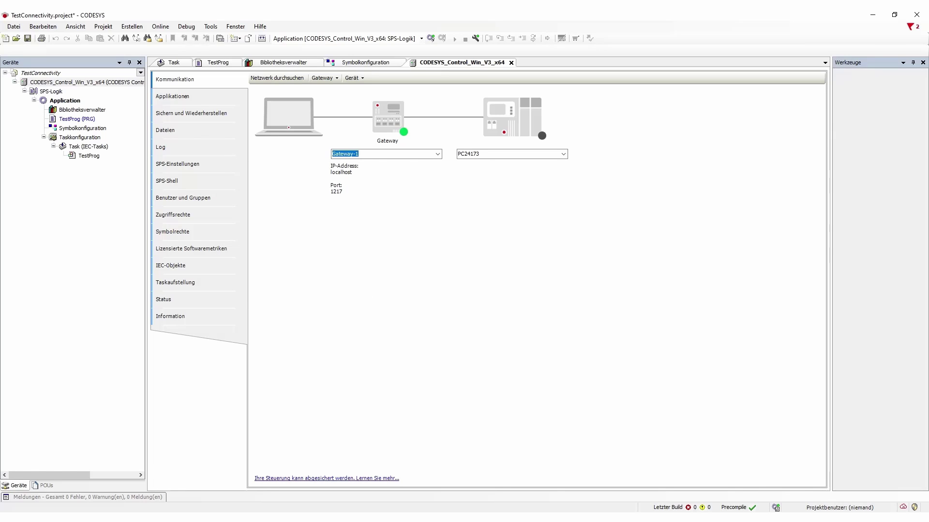
{"action": "left_click", "coordinate": [806, 521]}
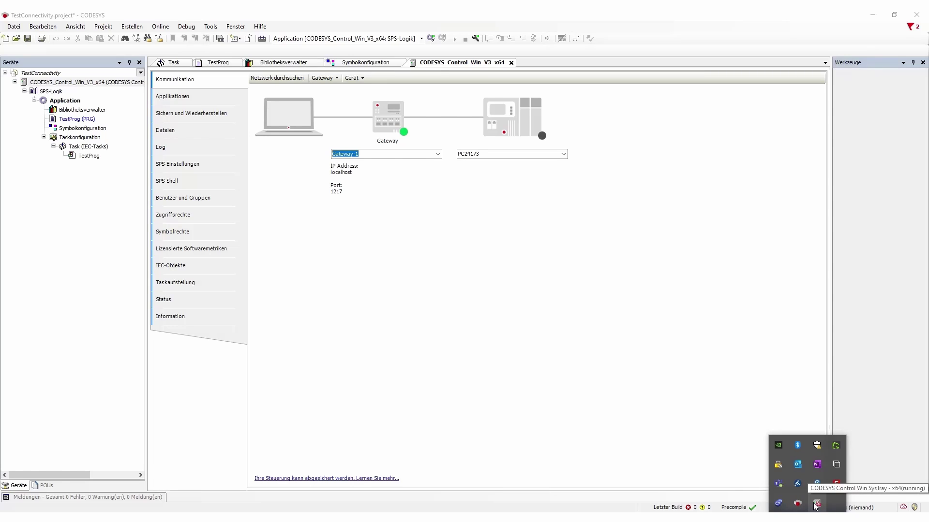
Scan the network and set PC24173 as the target controller
{"action": "left_click", "coordinate": [296, 81]}
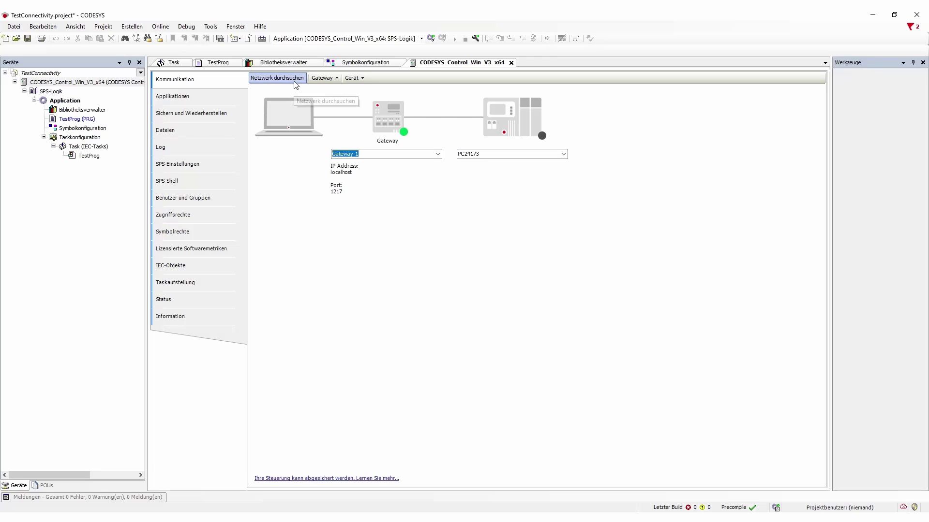
{"action": "left_click", "coordinate": [295, 82]}
{"action": "left_click", "coordinate": [341, 199]}
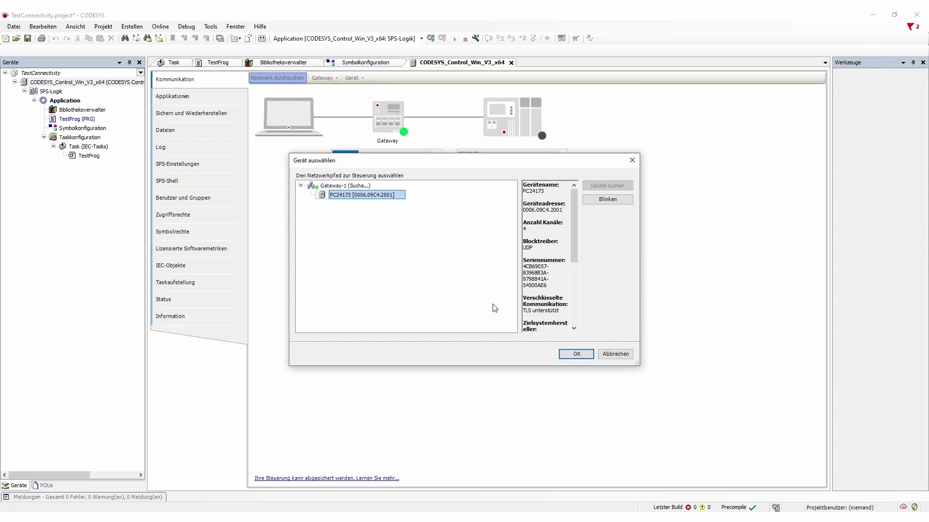
{"action": "left_click", "coordinate": [581, 356]}
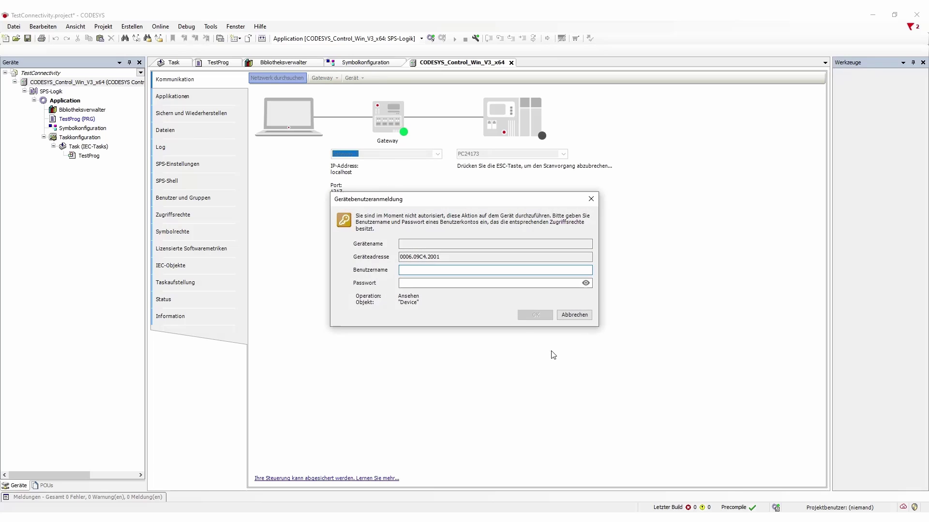
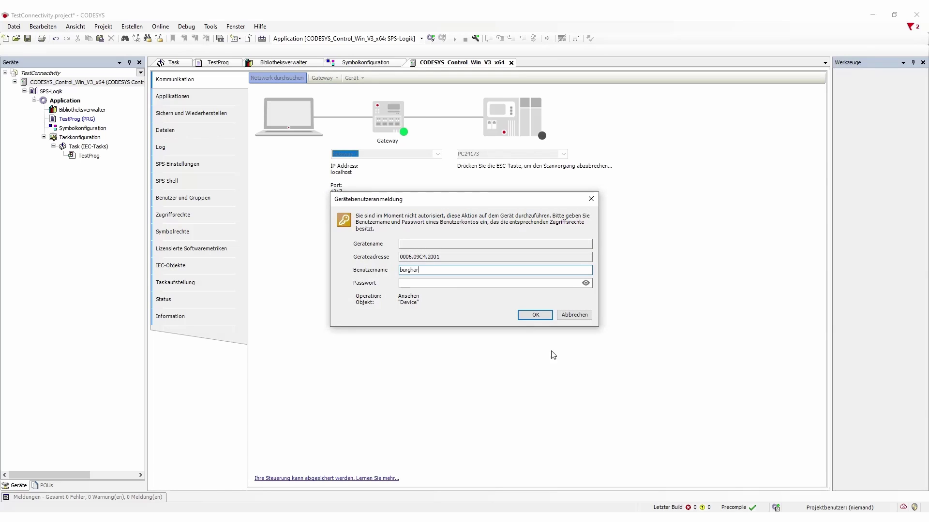
Log in to the device with the device user's username and password
{"action": "key", "text": "Tab"}
{"action": "key", "text": "Return"}
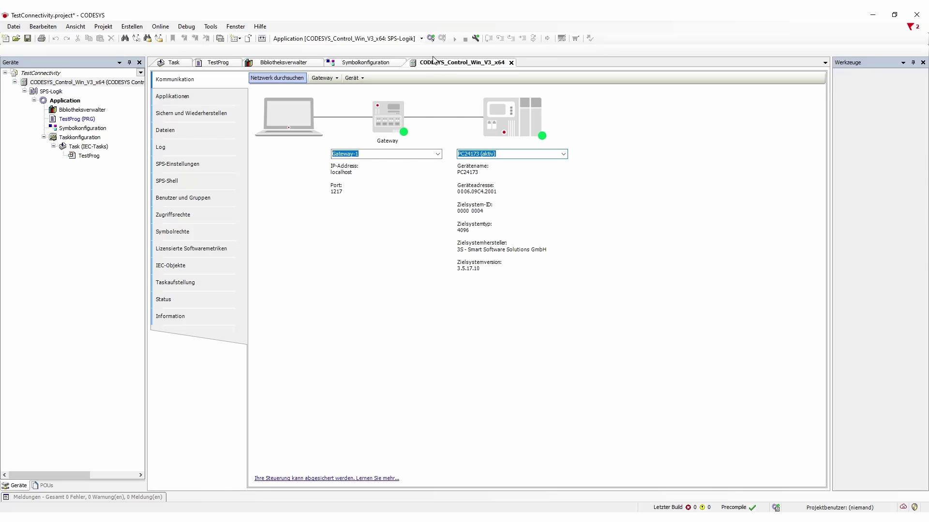
Log in online, accept downloading the updated program, and start the application
{"action": "left_click", "coordinate": [430, 39]}
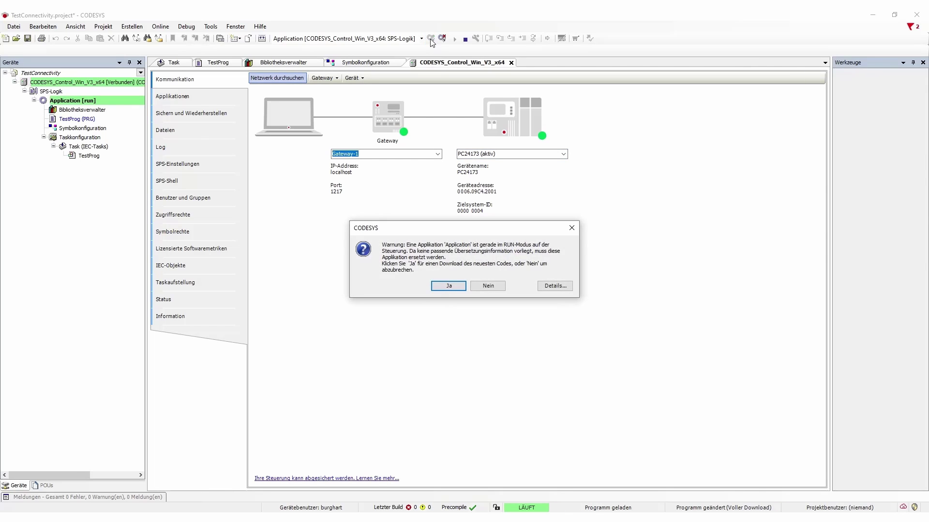
{"action": "left_click", "coordinate": [448, 286]}
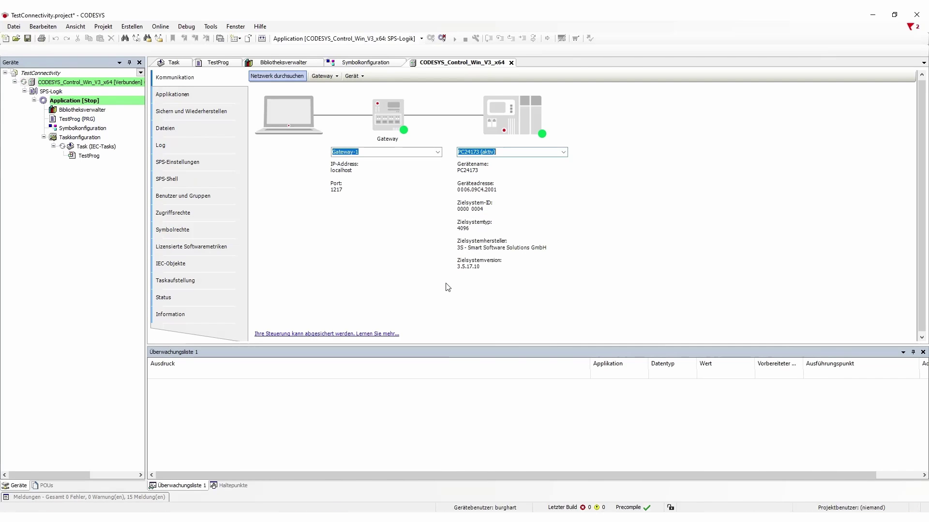
{"action": "left_click", "coordinate": [454, 39]}
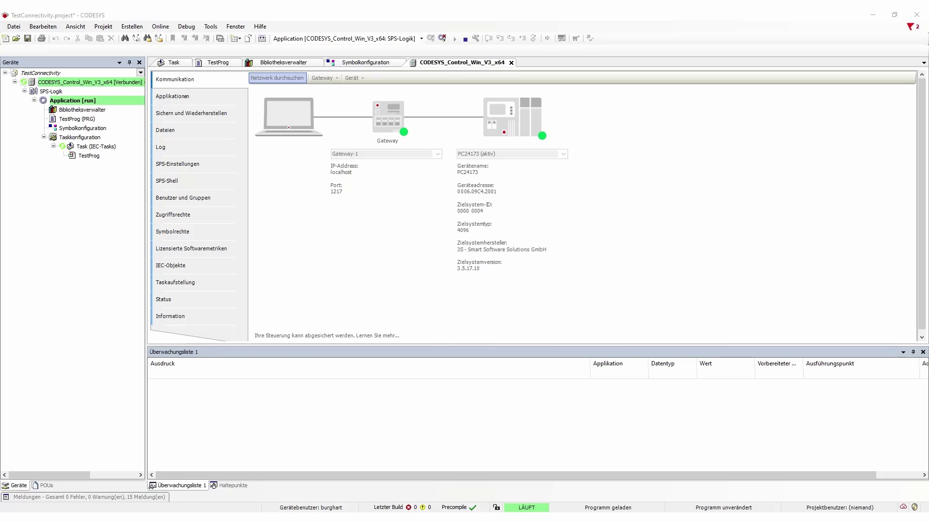
Maximise KUKA.Sim and add a new OPC UA server entry under the connectivity settings
{"action": "key", "text": "alt+Tab"}
{"action": "left_click_drag", "start_coordinate": [219, 99], "coordinate": [386, 11]}
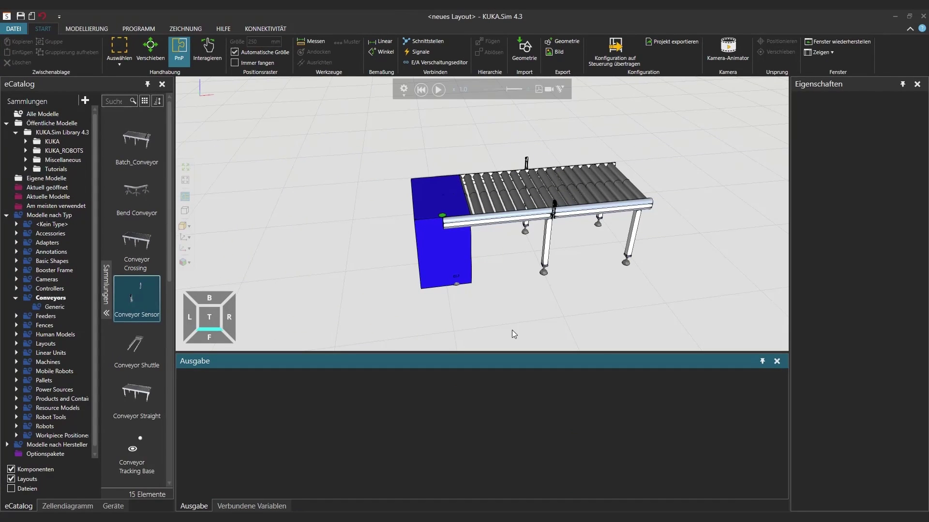
{"action": "left_click", "coordinate": [271, 27]}
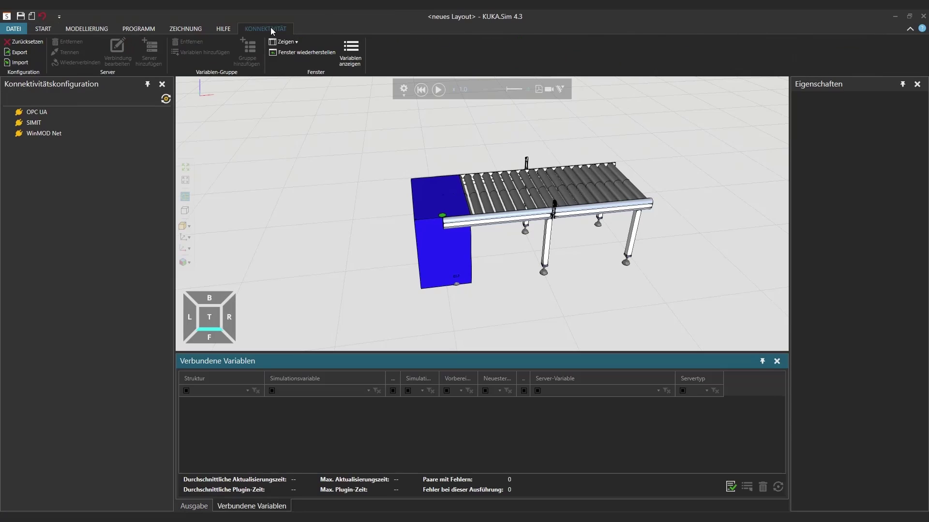
{"action": "left_click", "coordinate": [83, 109]}
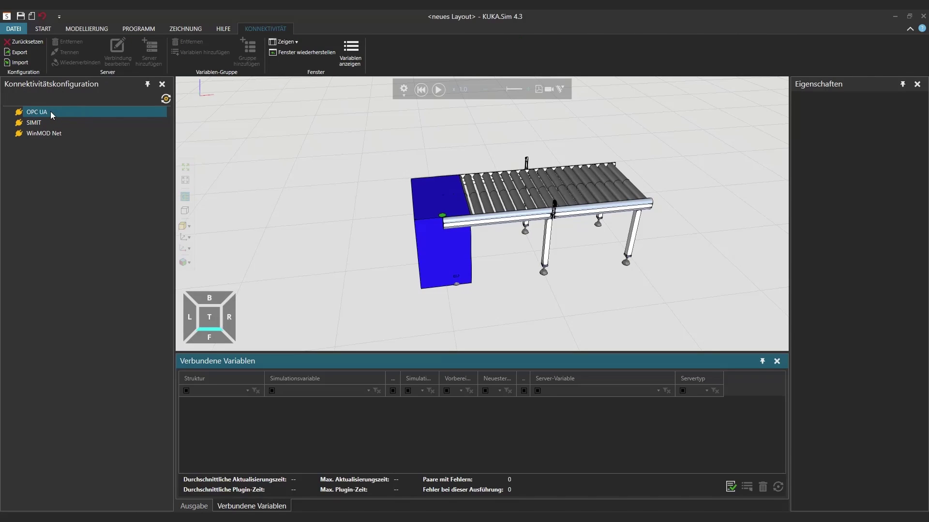
{"action": "right_click", "coordinate": [50, 112]}
{"action": "left_click", "coordinate": [82, 123]}
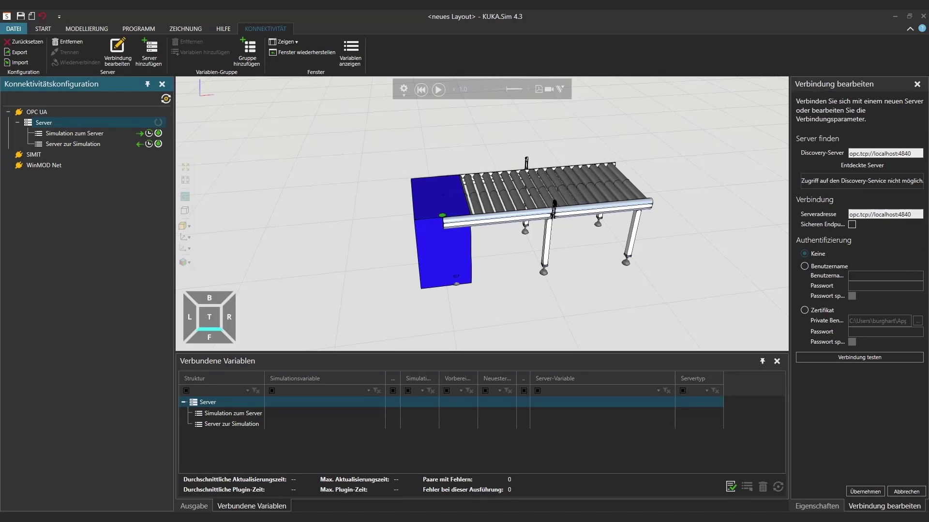
Test the connection to opc.tcp://localhost:4840 successfully and apply the server settings
{"action": "left_click", "coordinate": [869, 357]}
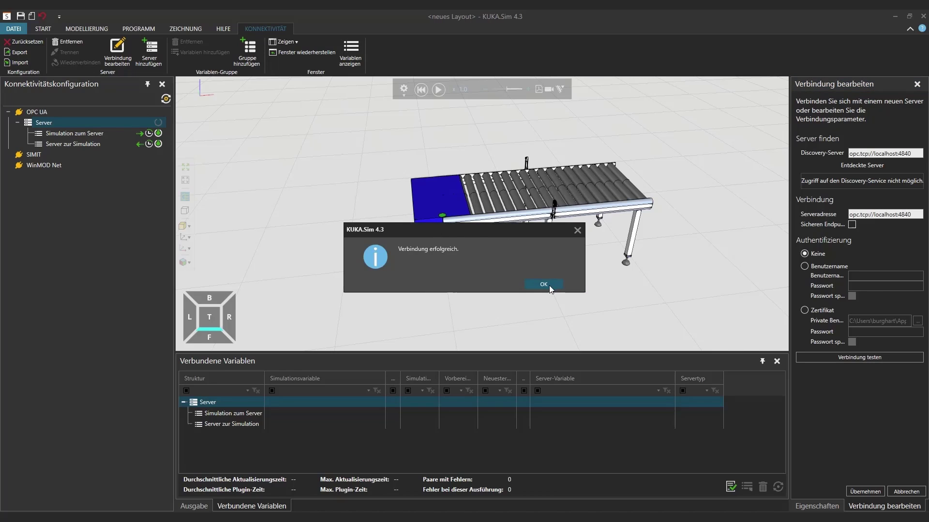
{"action": "left_click", "coordinate": [543, 285]}
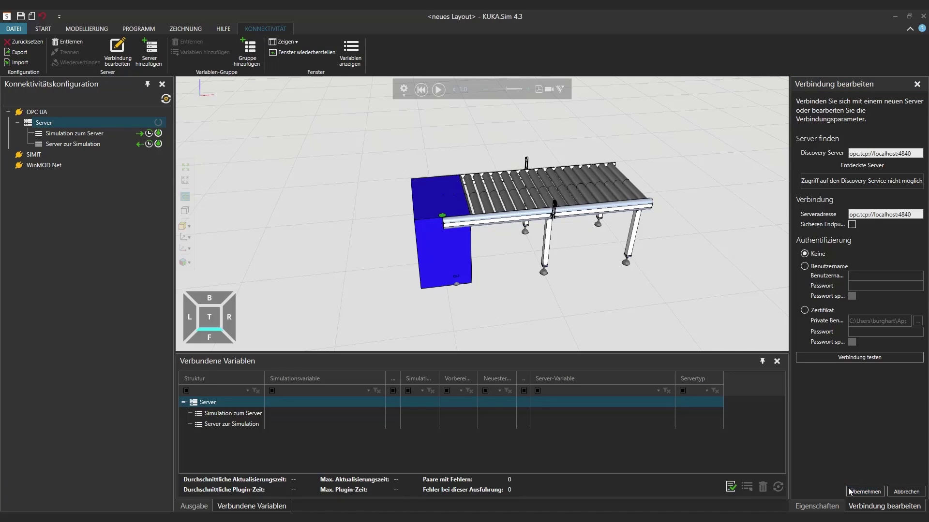
{"action": "left_click", "coordinate": [866, 492]}
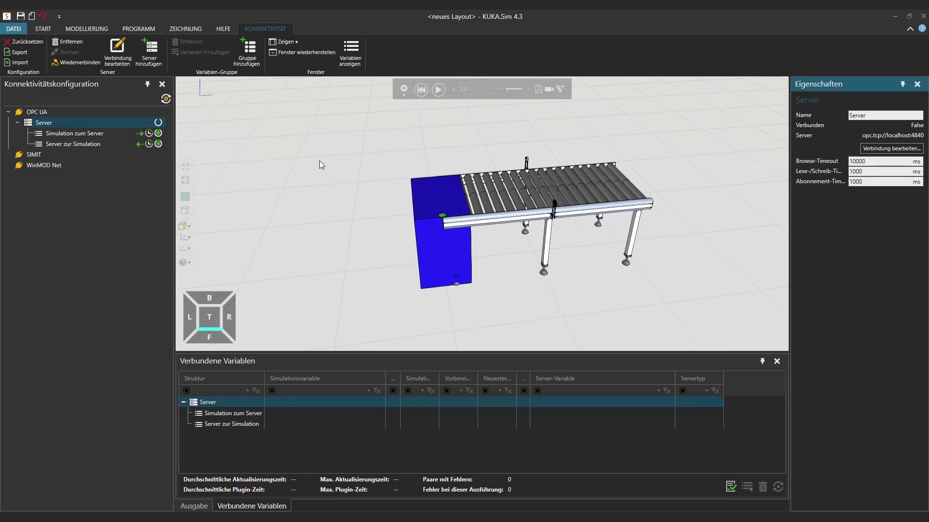
{"action": "left_click", "coordinate": [159, 123]}
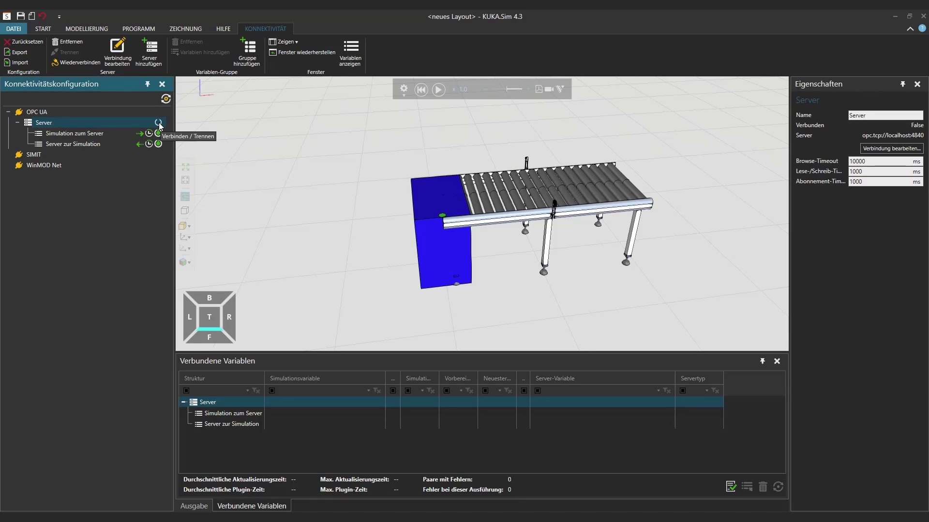
Connect to the OPC UA server and pick SensorBooleanSignal for the Simulation-to-Server group
{"action": "left_click", "coordinate": [159, 124]}
{"action": "right_click", "coordinate": [71, 134]}
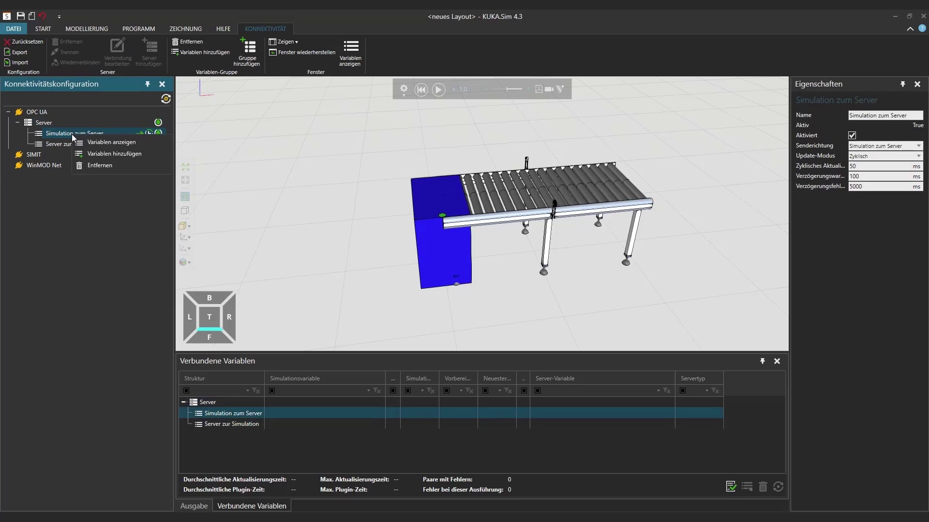
{"action": "left_click", "coordinate": [111, 152]}
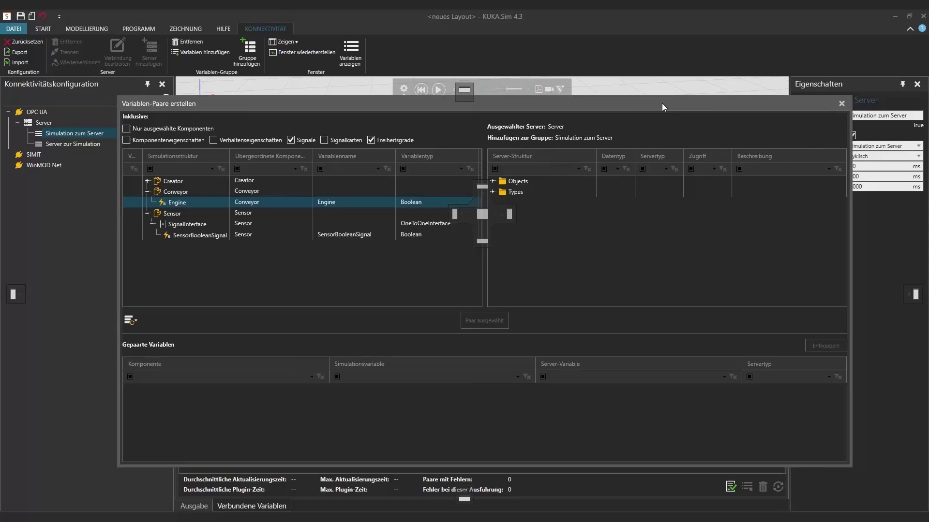
{"action": "left_click_drag", "start_coordinate": [662, 103], "coordinate": [628, 117]}
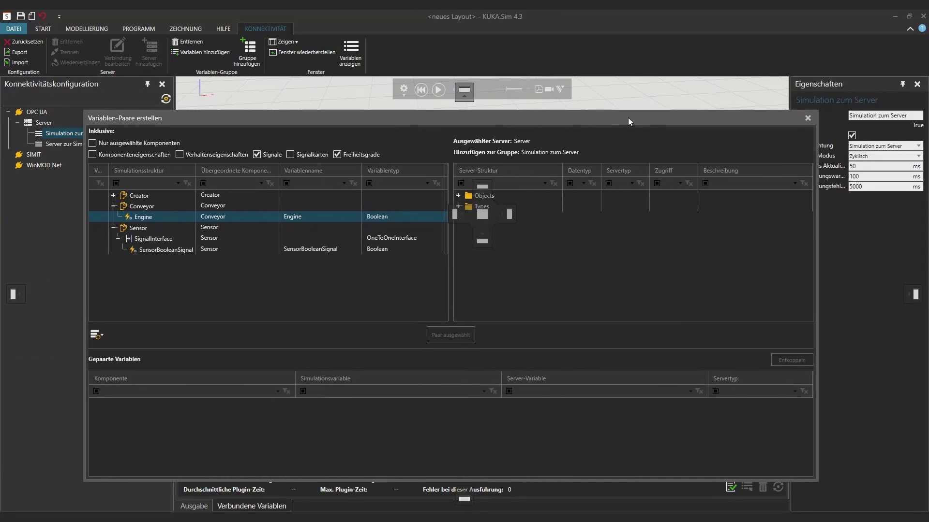
{"action": "left_click", "coordinate": [161, 250]}
Browse Objects > DeviceSet > Application > Programs > TestProg and pair SensorBooleanSignal with partAtSensor
{"action": "left_click", "coordinate": [504, 196]}
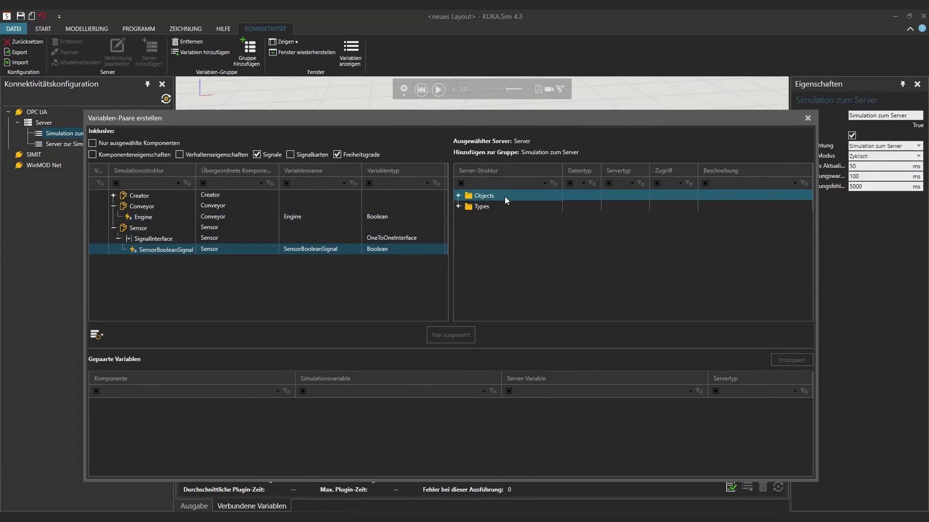
{"action": "double_click", "coordinate": [467, 198]}
{"action": "left_click", "coordinate": [463, 206]}
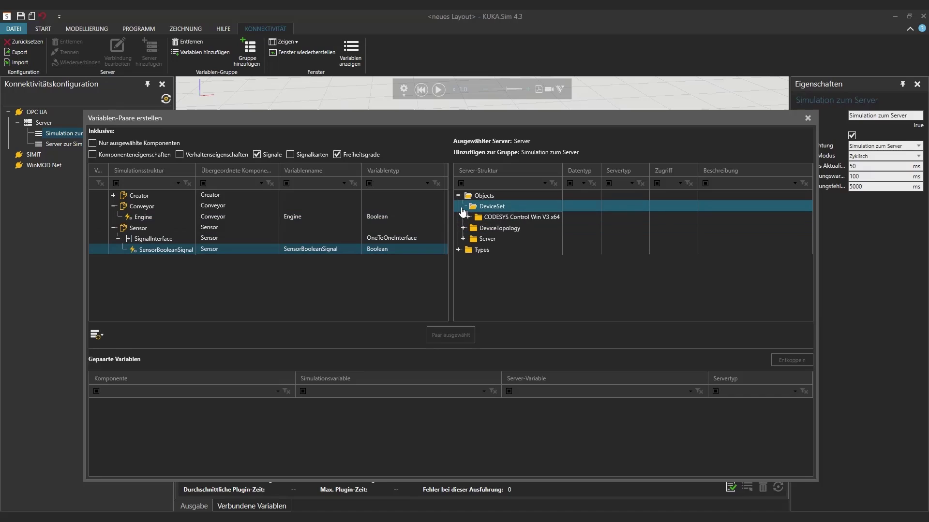
{"action": "left_click", "coordinate": [467, 217]}
{"action": "left_click", "coordinate": [473, 229]}
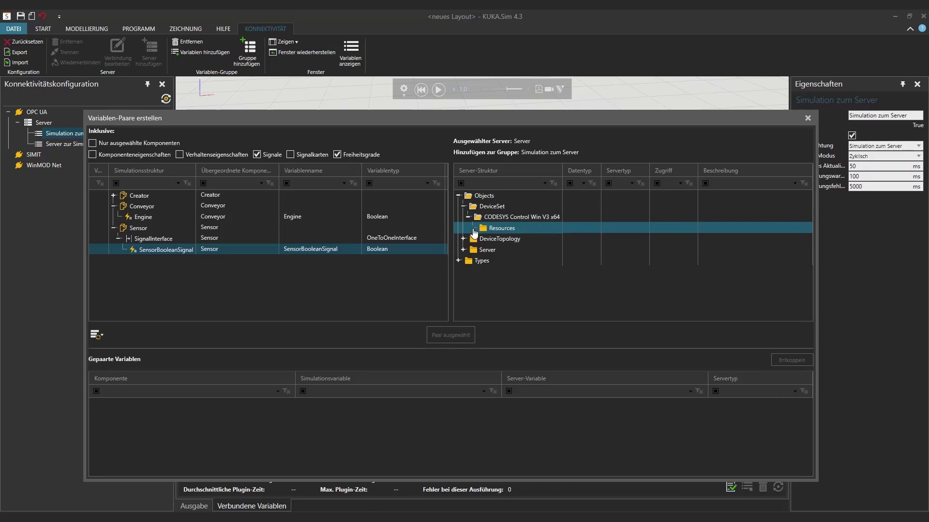
{"action": "double_click", "coordinate": [478, 239]}
{"action": "left_click", "coordinate": [486, 250]}
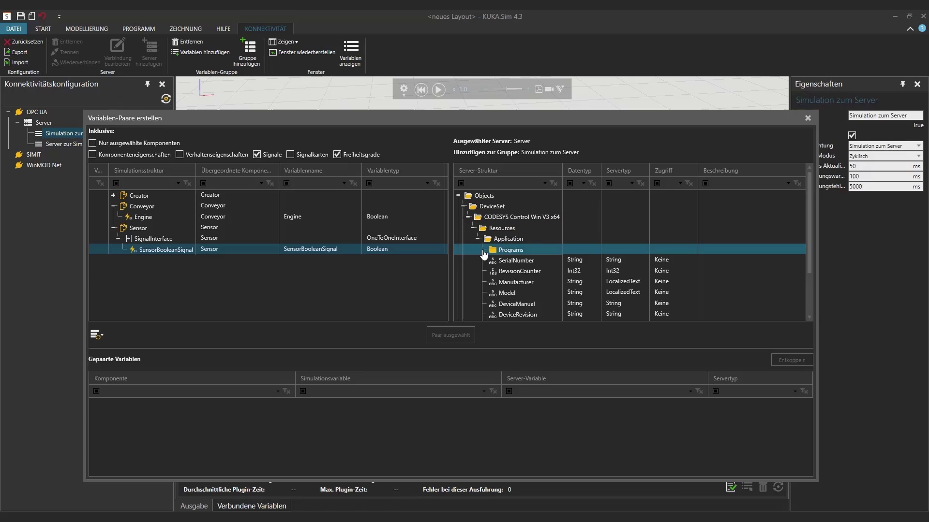
{"action": "left_click", "coordinate": [482, 250]}
{"action": "left_click", "coordinate": [492, 261]}
{"action": "left_click", "coordinate": [489, 261]}
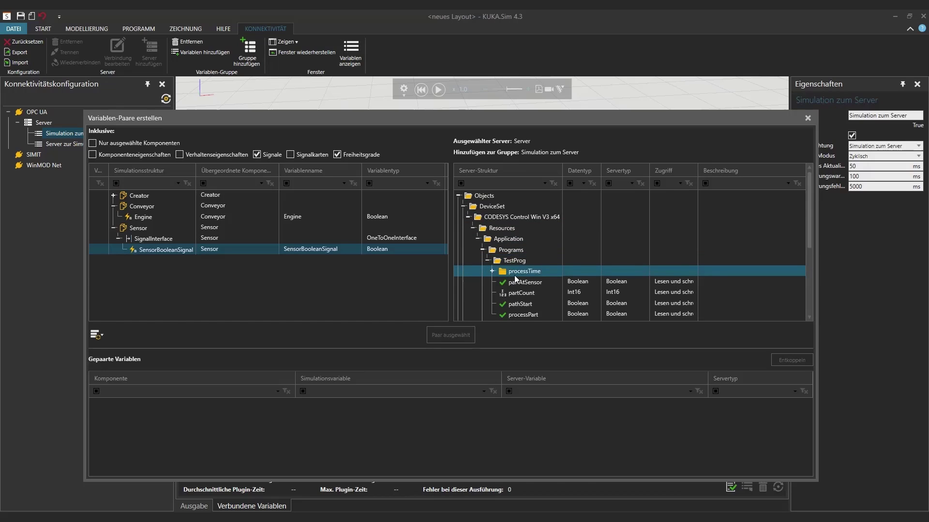
{"action": "scroll", "coordinate": [515, 274], "scroll_direction": "down", "scroll_amount": 2}
{"action": "left_click", "coordinate": [528, 215]}
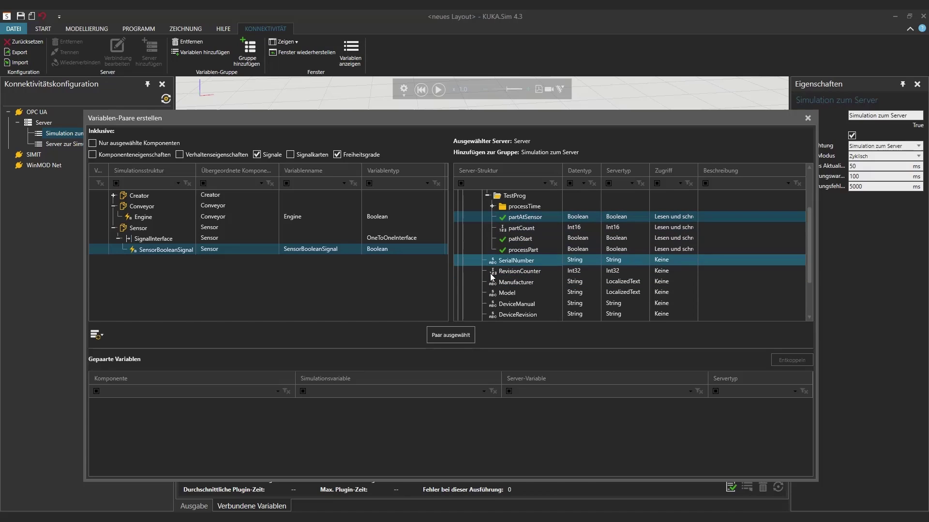
{"action": "left_click", "coordinate": [458, 334]}
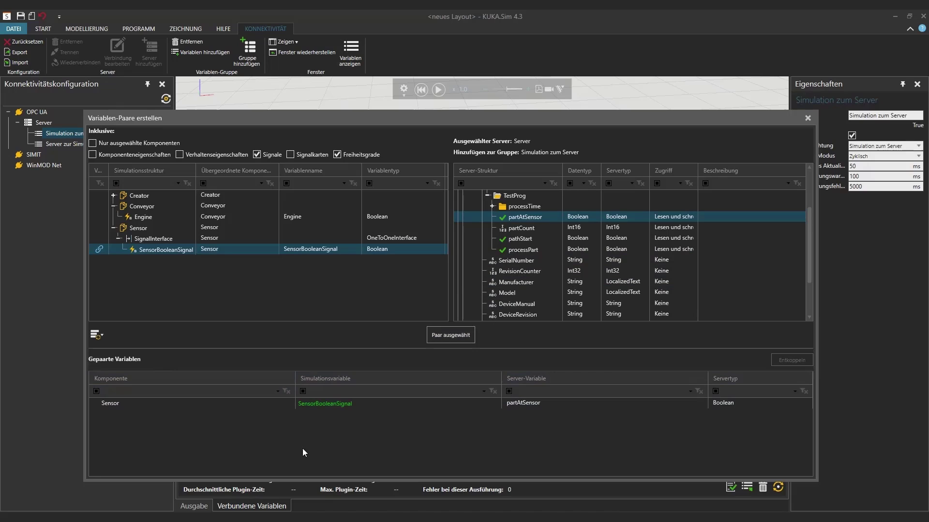
Link the Conveyor's Engine signal to the Boolean pathStart variable under Server-to-Simulation, then close the pairing window
{"action": "left_click", "coordinate": [807, 118]}
{"action": "right_click", "coordinate": [83, 143]}
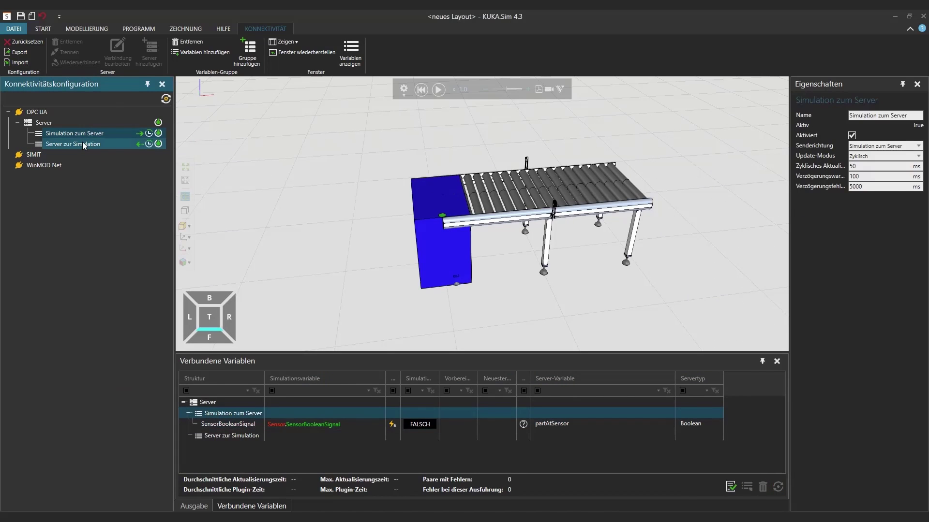
{"action": "left_click", "coordinate": [109, 161]}
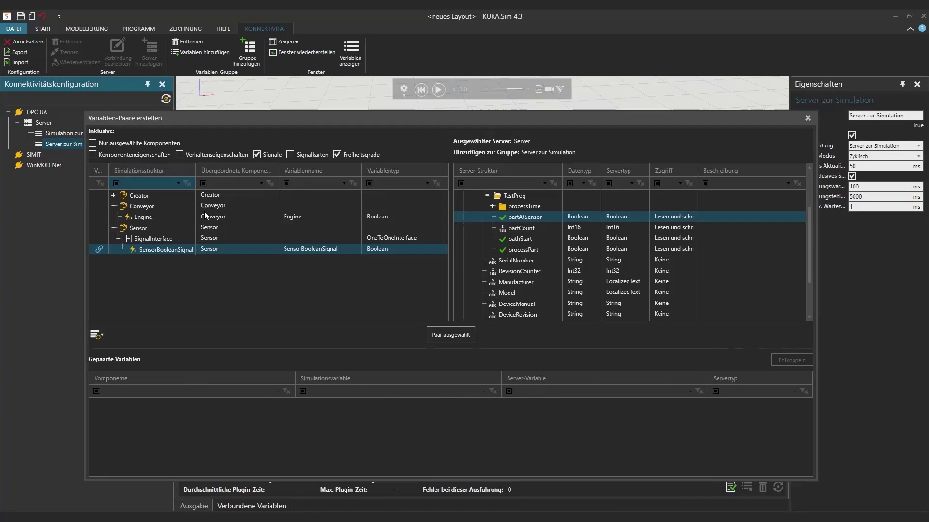
{"action": "left_click", "coordinate": [147, 217]}
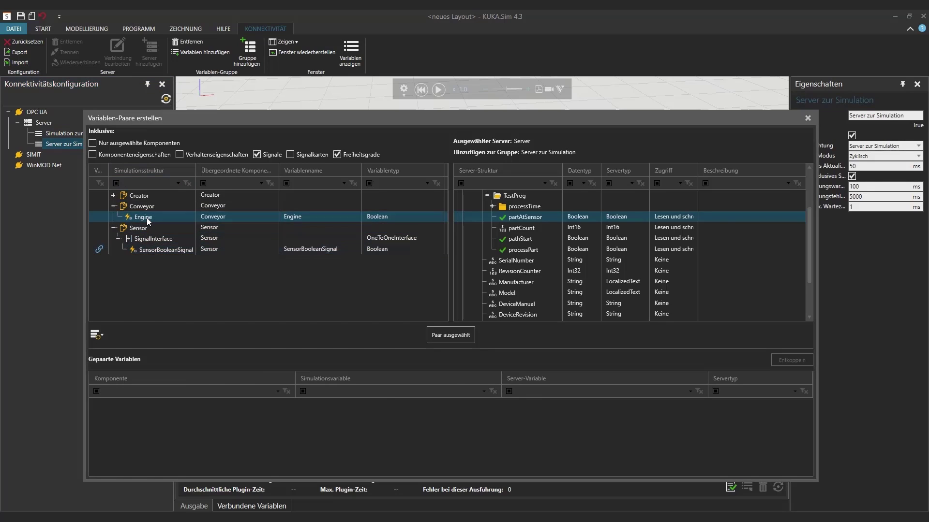
{"action": "left_click", "coordinate": [535, 239]}
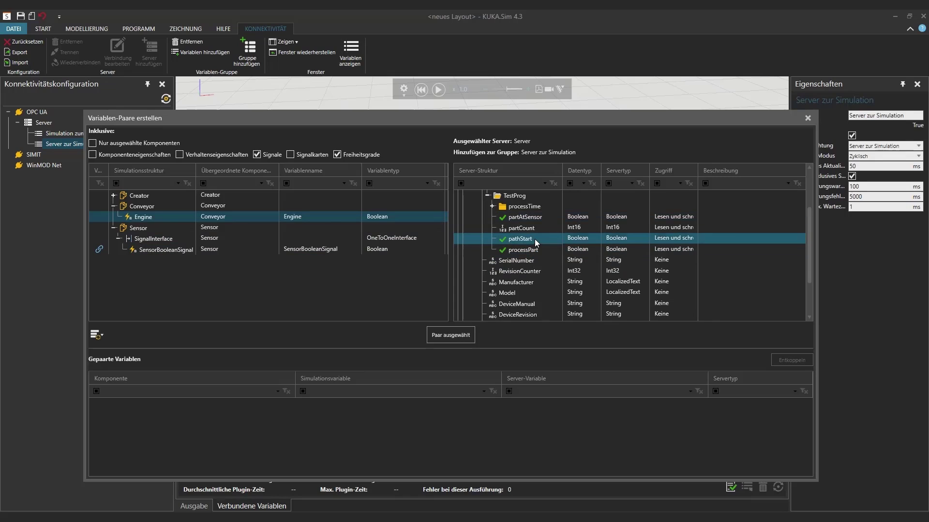
{"action": "left_click", "coordinate": [447, 333]}
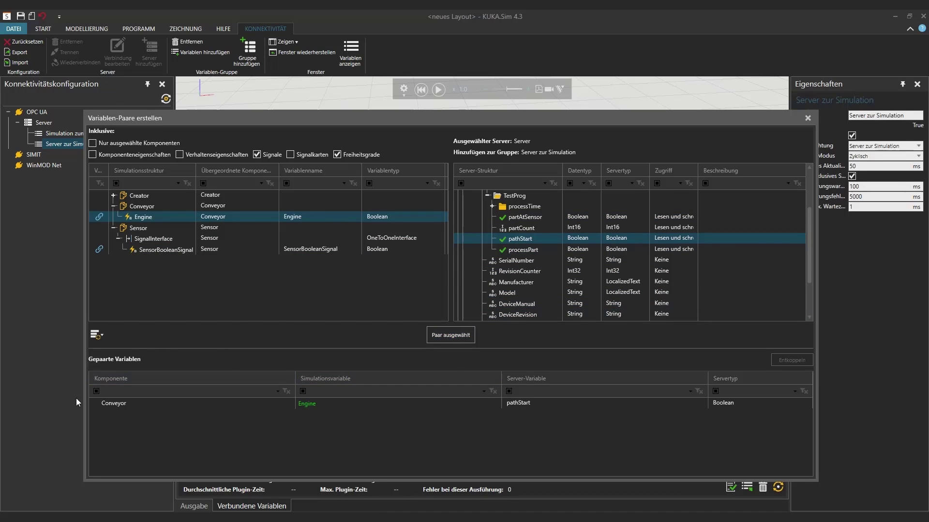
{"action": "left_click", "coordinate": [809, 117]}
Check the output log, then snap KUKA.Sim left and CODESYS right side by side
{"action": "left_click", "coordinate": [193, 506]}
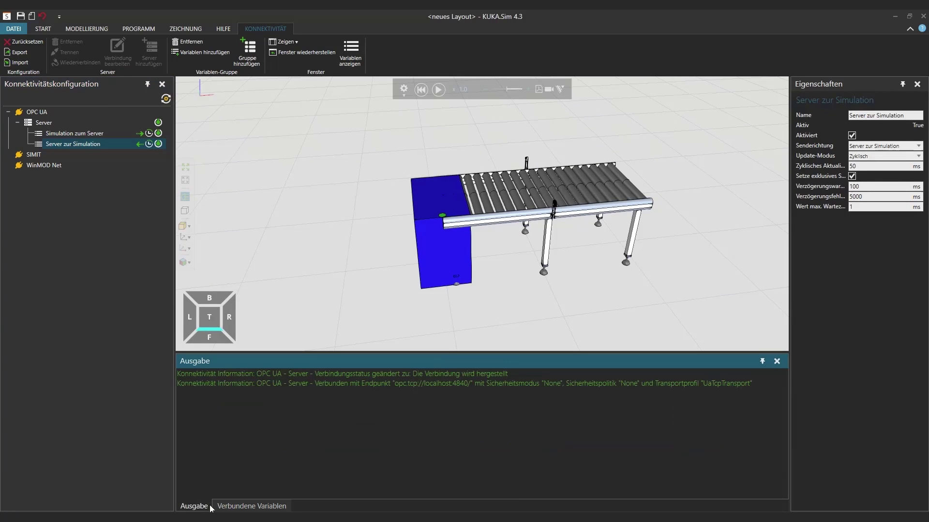
{"action": "left_click", "coordinate": [251, 505]}
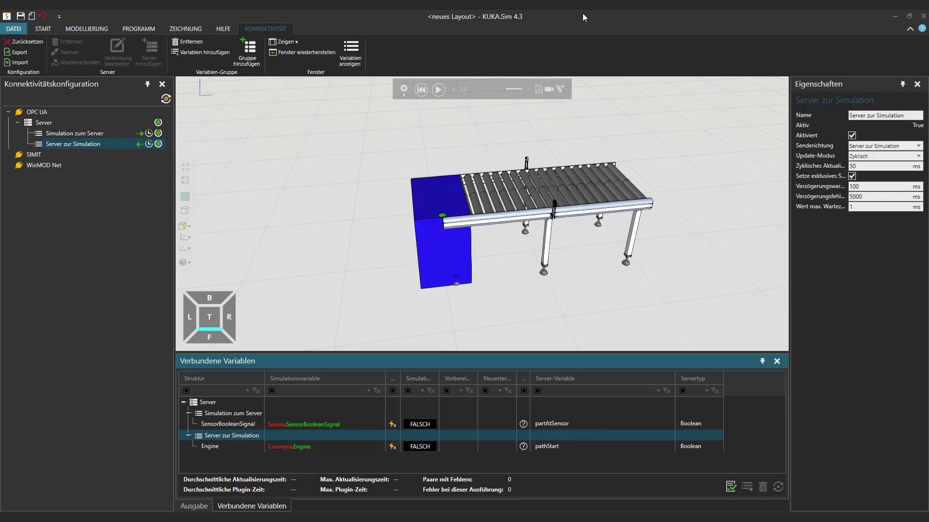
{"action": "key", "text": "super+Left"}
{"action": "left_click", "coordinate": [617, 163]}
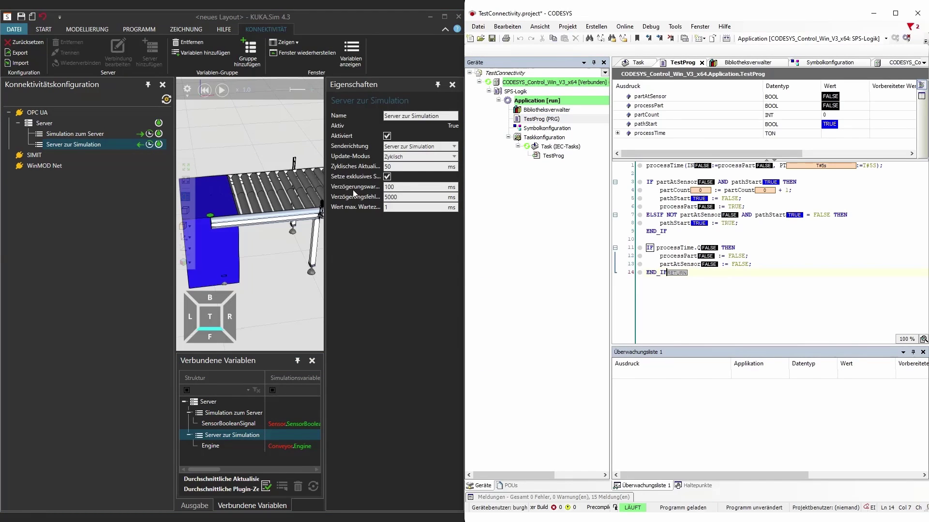
Narrow and auto-hide the Konnektivität and Eigenschaften panels so the conveyor fills the view
{"action": "left_click_drag", "start_coordinate": [174, 155], "coordinate": [51, 157]}
{"action": "left_click_drag", "start_coordinate": [415, 241], "coordinate": [431, 224]}
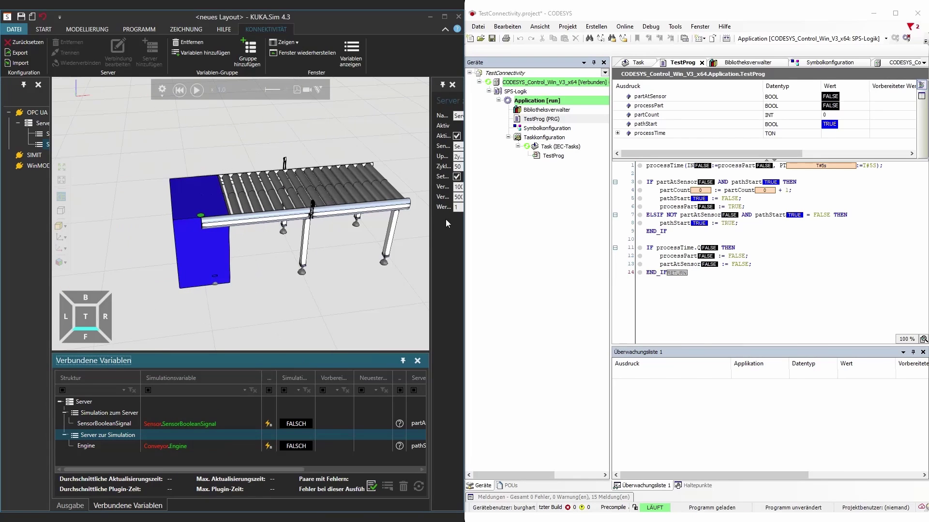
{"action": "left_click", "coordinate": [442, 86]}
{"action": "left_click", "coordinate": [24, 84]}
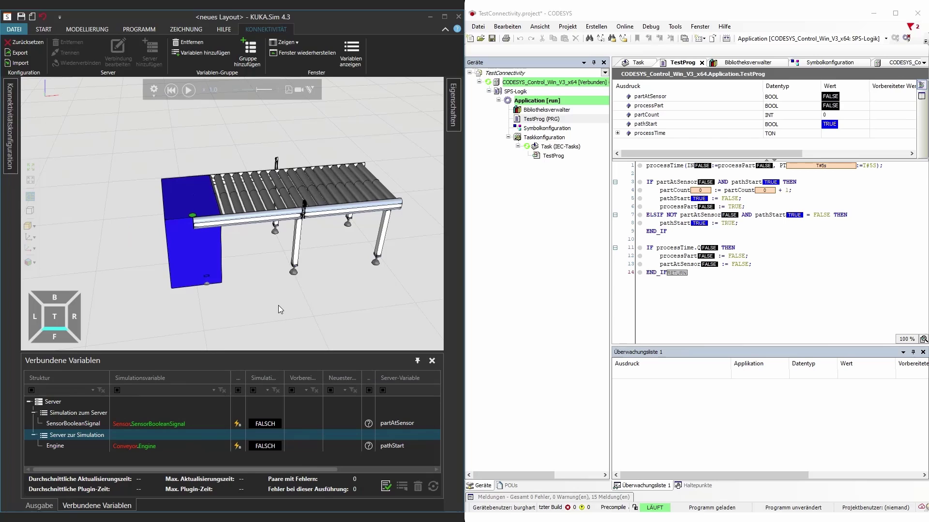
Start the conveyor simulation with the Abspielen button so Engine receives pathStart's value
{"action": "left_click", "coordinate": [188, 91]}
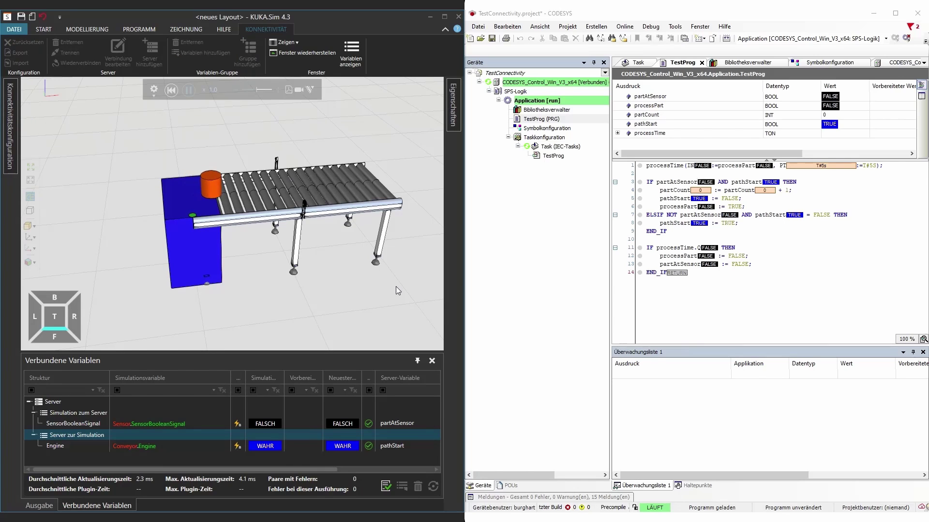